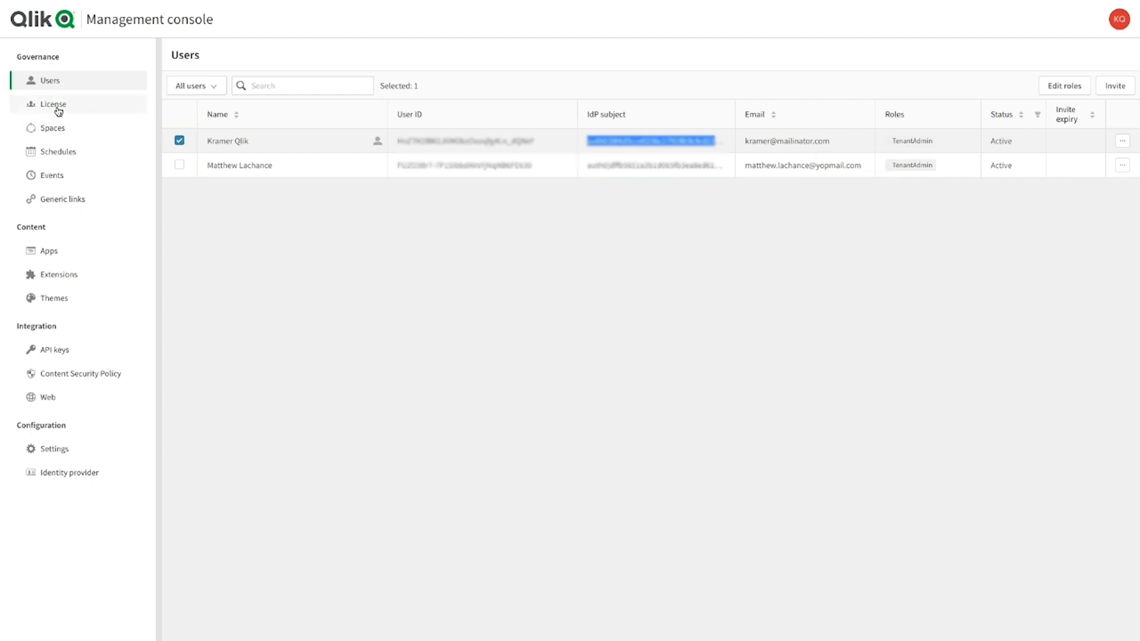
Assign professional access to the admin user from the licensed users list and confirm
{"action": "left_click", "coordinate": [258, 90]}
{"action": "left_click", "coordinate": [237, 143]}
{"action": "left_click", "coordinate": [237, 143]}
{"action": "scroll", "coordinate": [299, 319], "scroll_direction": "down", "scroll_amount": 3}
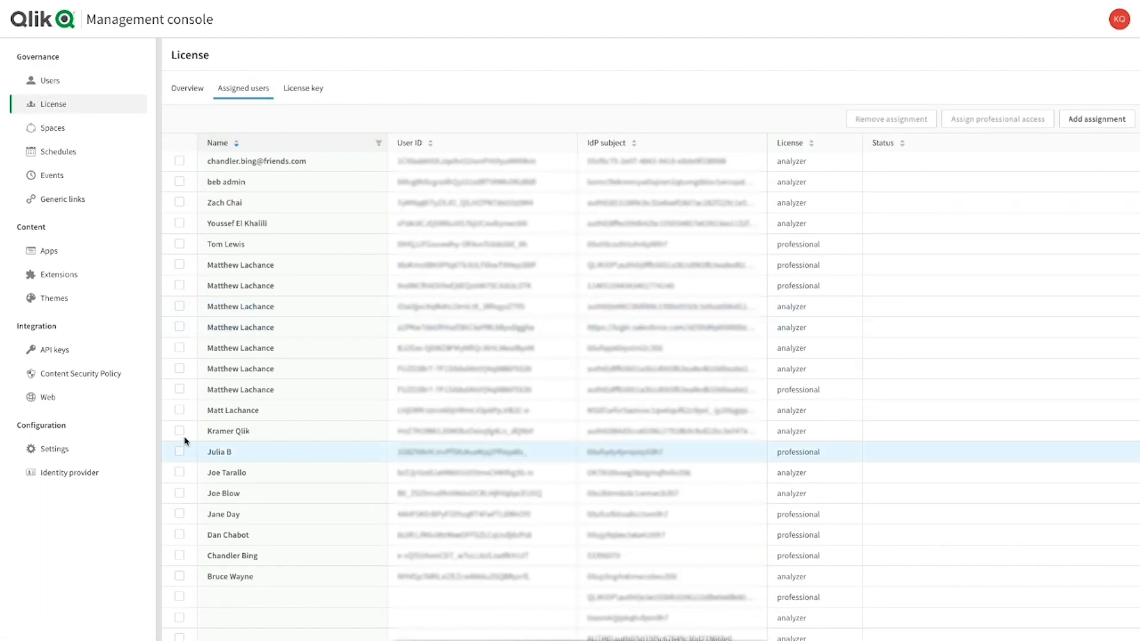
{"action": "left_click", "coordinate": [179, 430]}
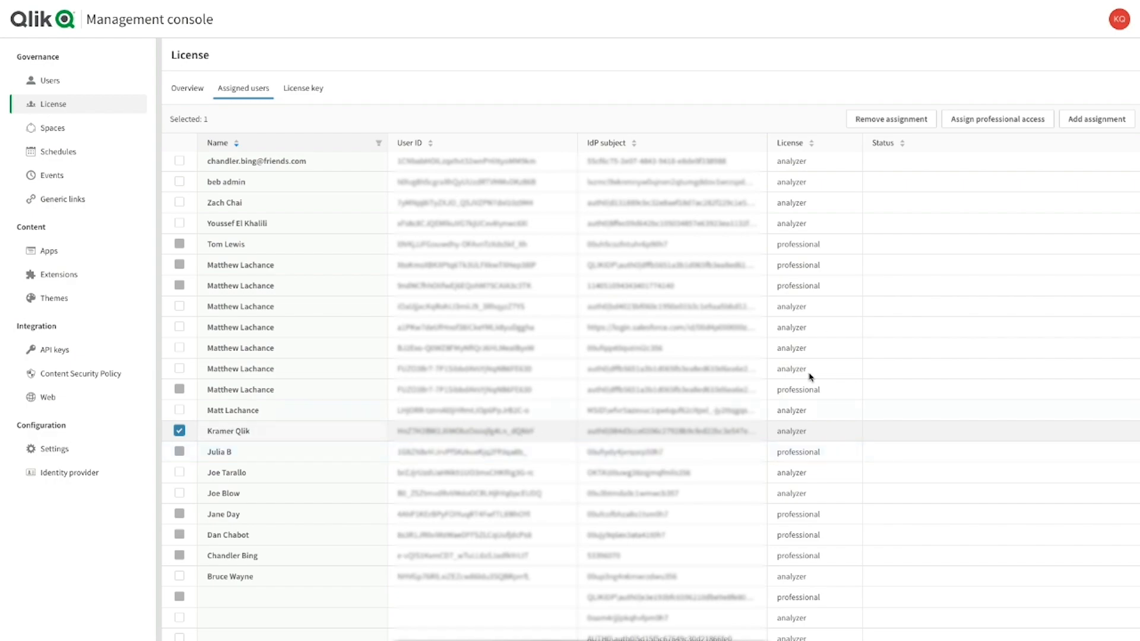
{"action": "left_click", "coordinate": [998, 119]}
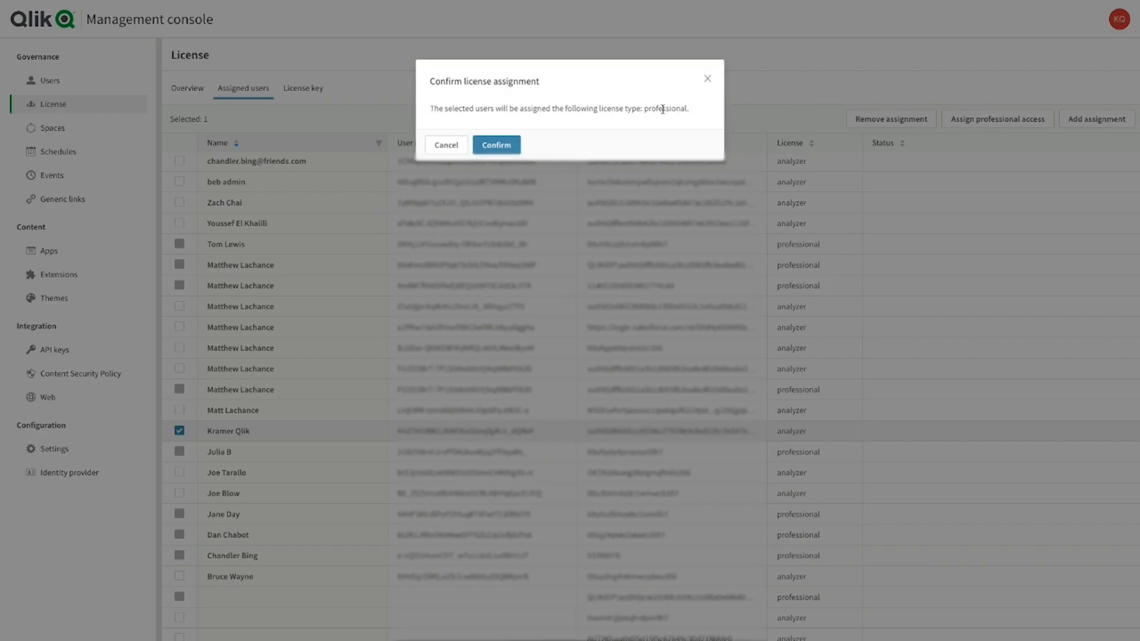
{"action": "double_click", "coordinate": [663, 109]}
{"action": "left_click", "coordinate": [496, 145]}
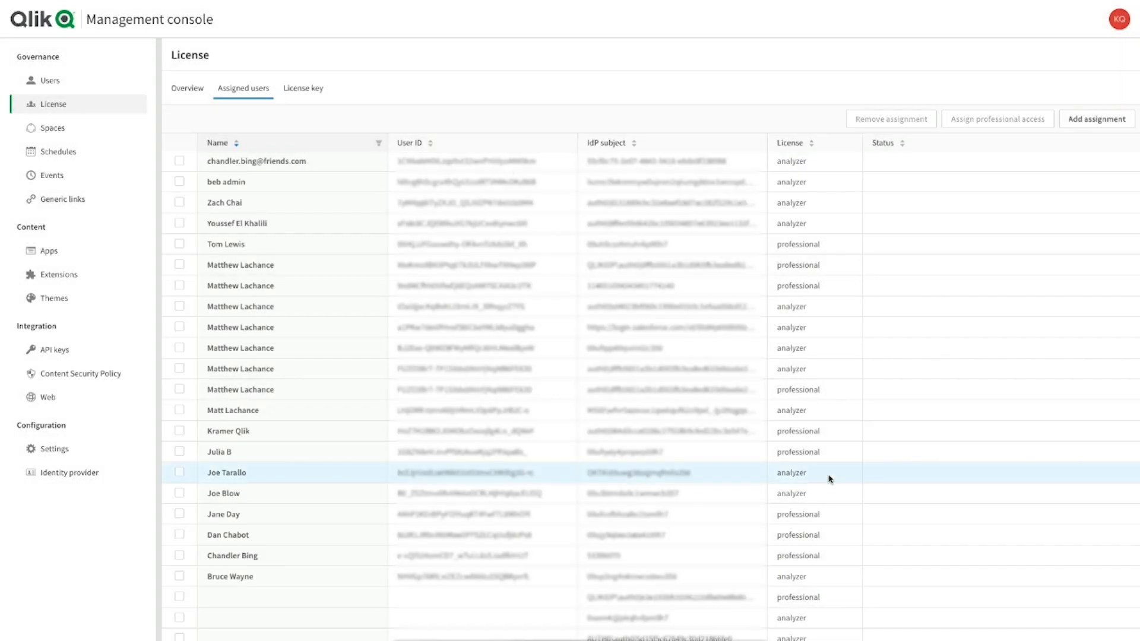
Go from the console to the hub and log out of the tenant
{"action": "left_click", "coordinate": [1119, 19]}
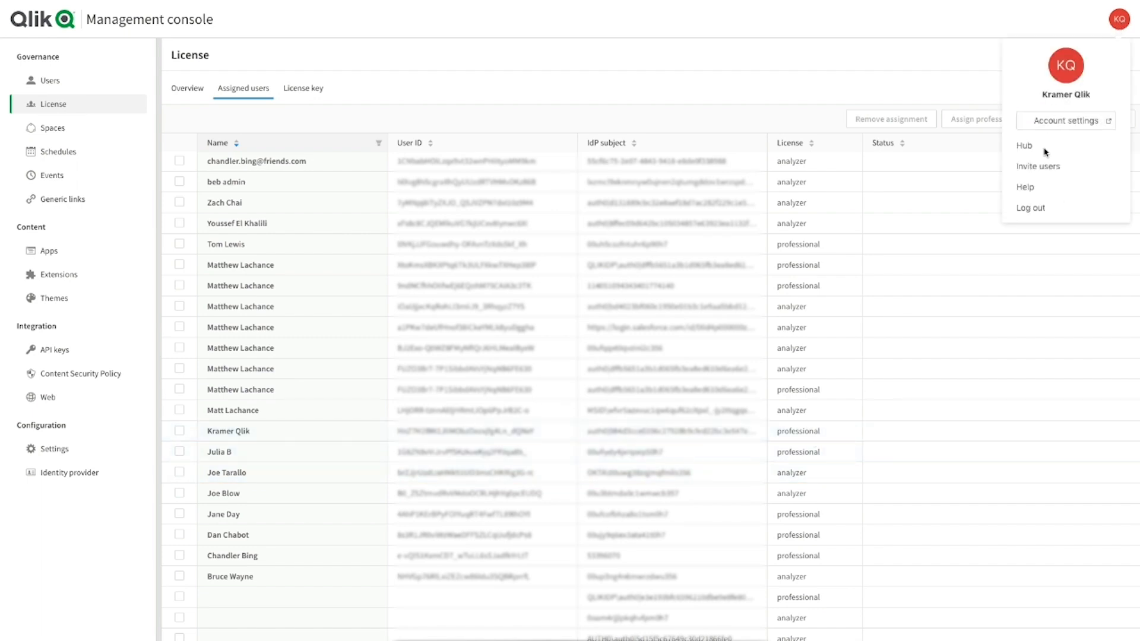
{"action": "left_click", "coordinate": [1025, 150]}
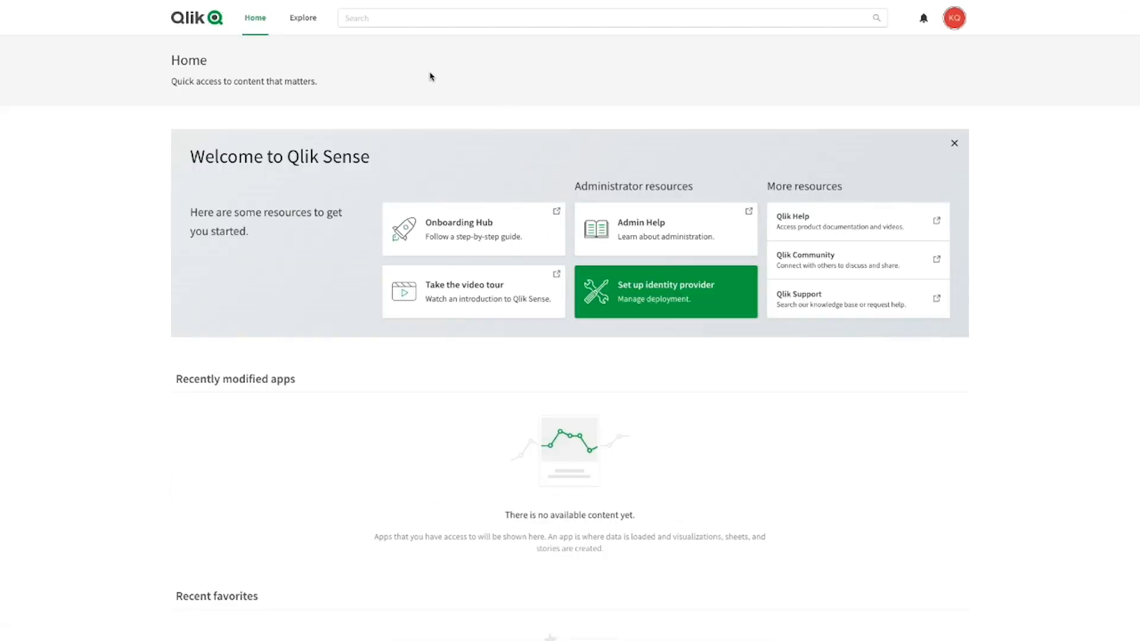
{"action": "left_click", "coordinate": [298, 19]}
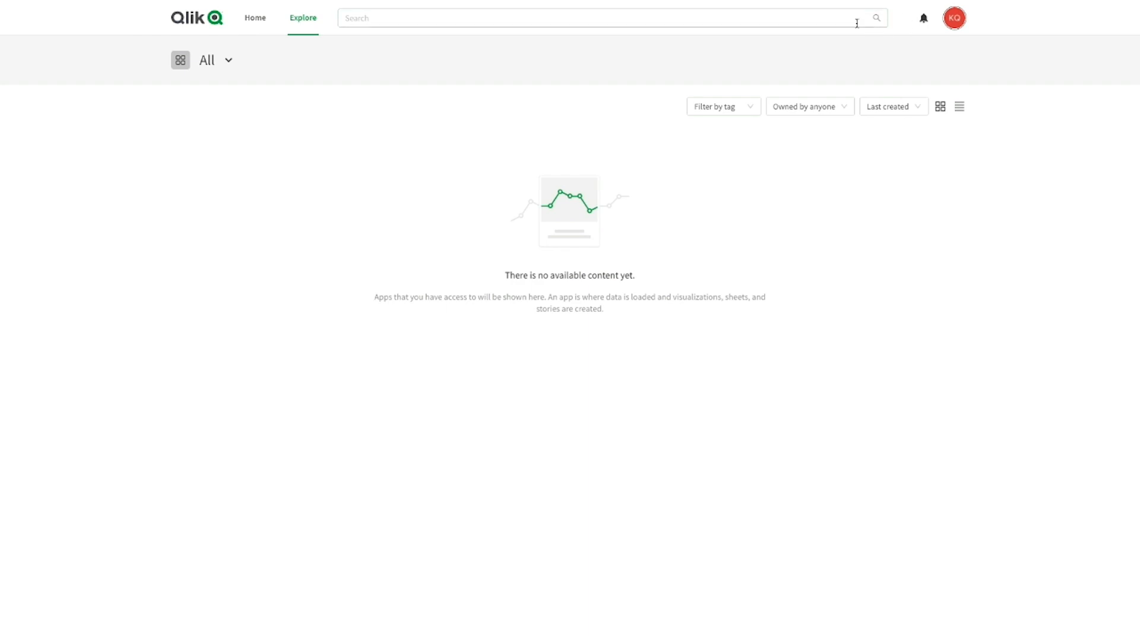
{"action": "left_click", "coordinate": [954, 26]}
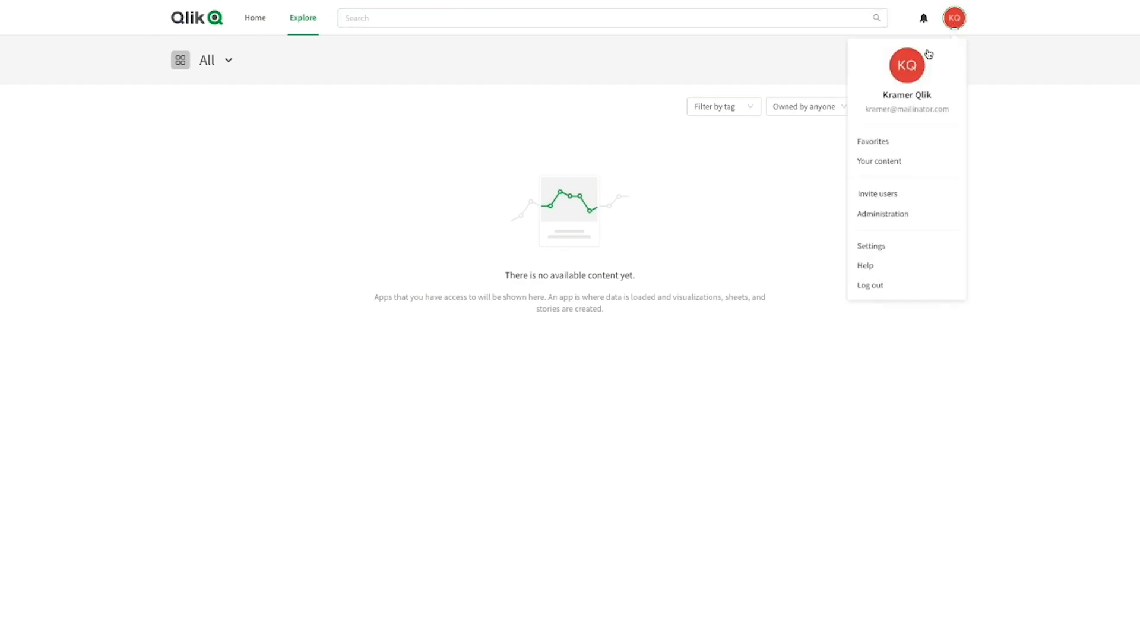
{"action": "left_click", "coordinate": [873, 286]}
Log back in with the Qlik account's e-mail address and password
{"action": "left_click", "coordinate": [675, 177]}
{"action": "left_click", "coordinate": [650, 217]}
{"action": "type", "text": "•••"}
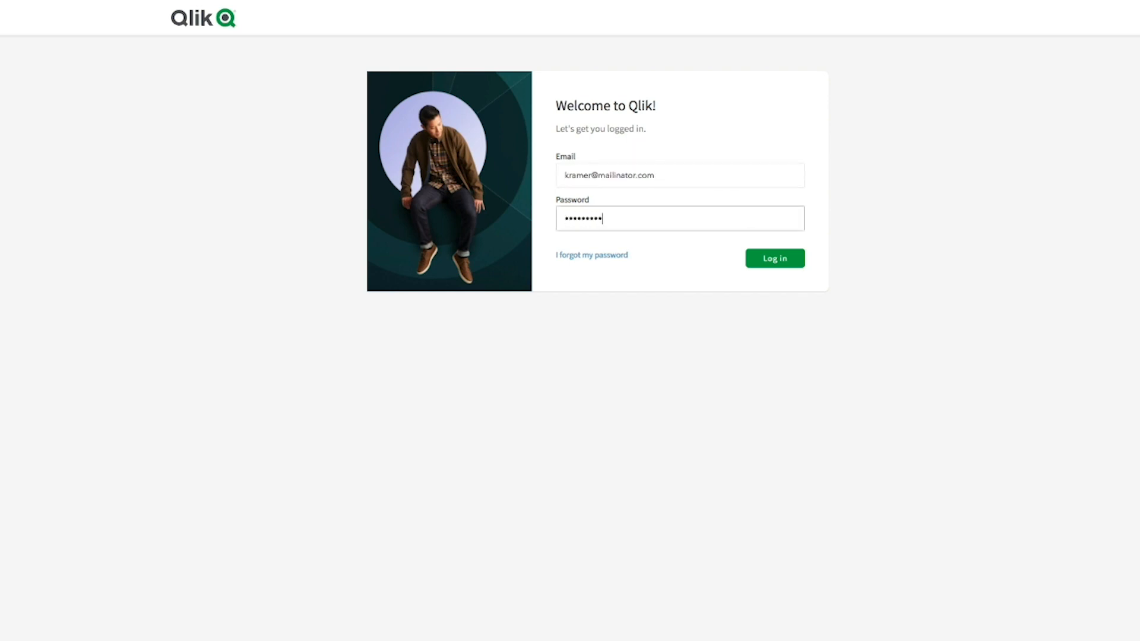
{"action": "key", "text": "Return"}
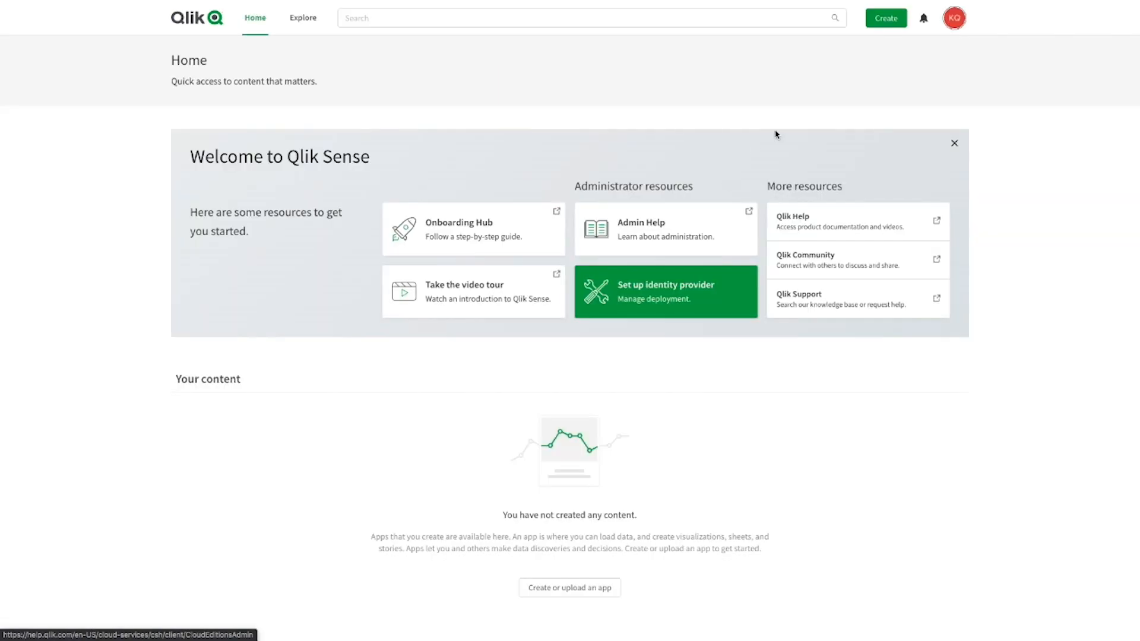
Create a Personal-space app whose name records it was made on Qlik Account, Qlik's default IdP
{"action": "left_click", "coordinate": [888, 22]}
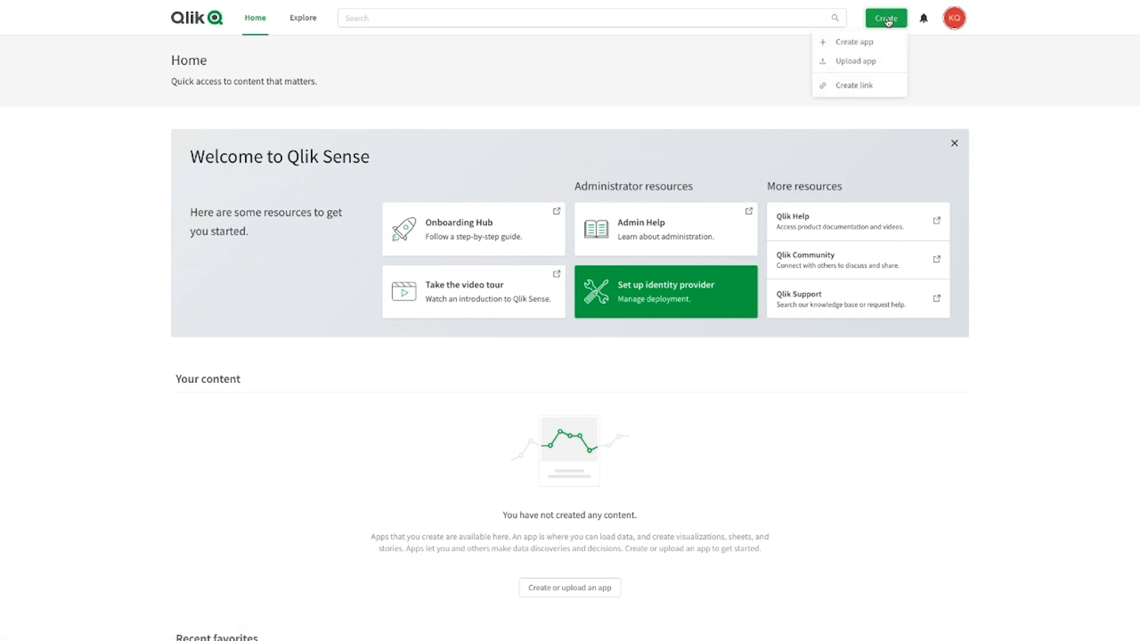
{"action": "left_click", "coordinate": [856, 43]}
{"action": "type", "text": "App created "}
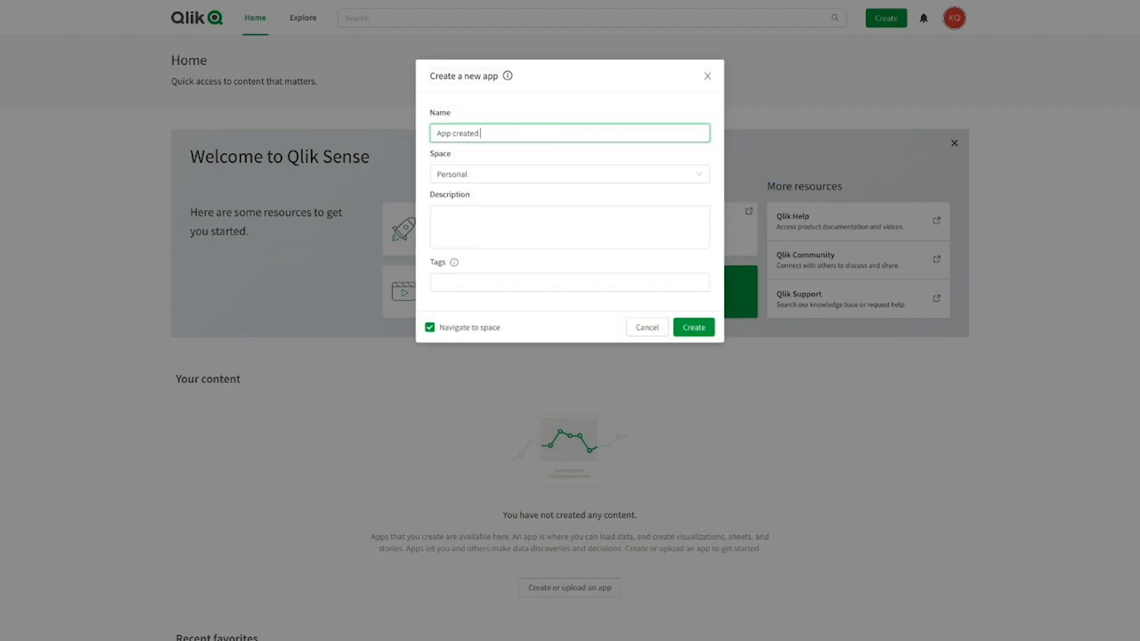
{"action": "type", "text": "by Kramer on Qlik Account (Qlik's default IdP"}
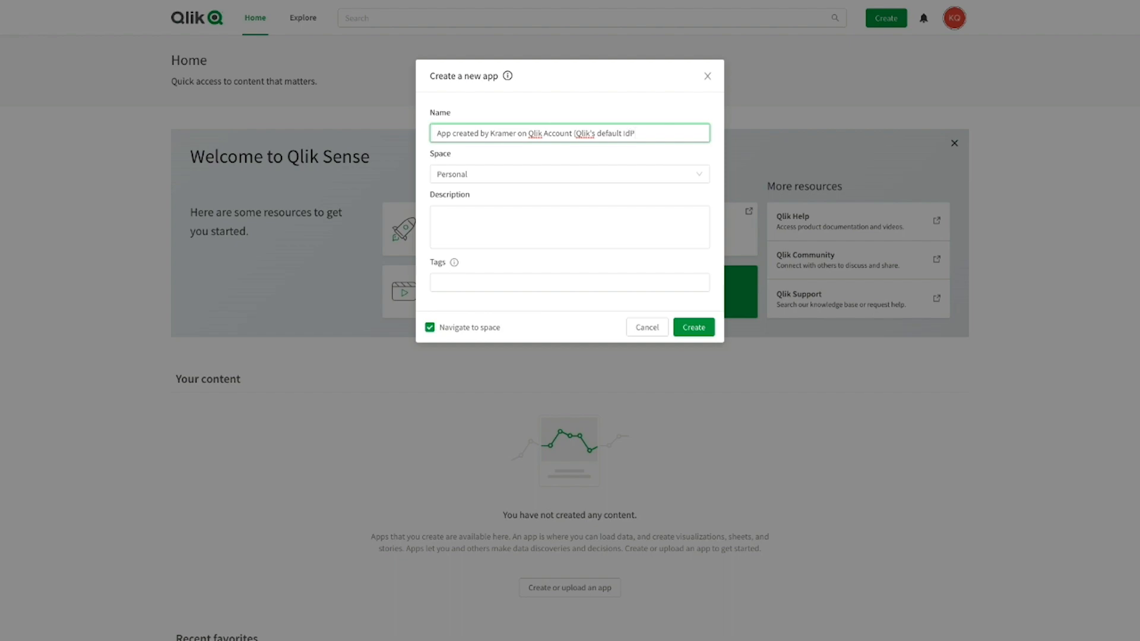
{"action": "left_click", "coordinate": [696, 327]}
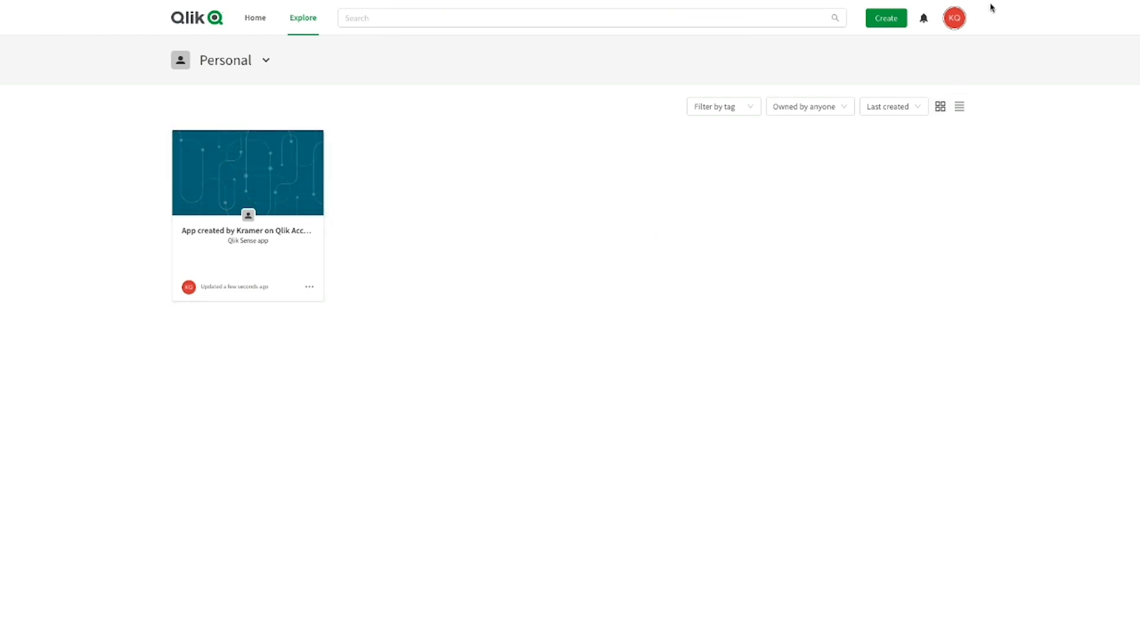
{"action": "left_click", "coordinate": [954, 18]}
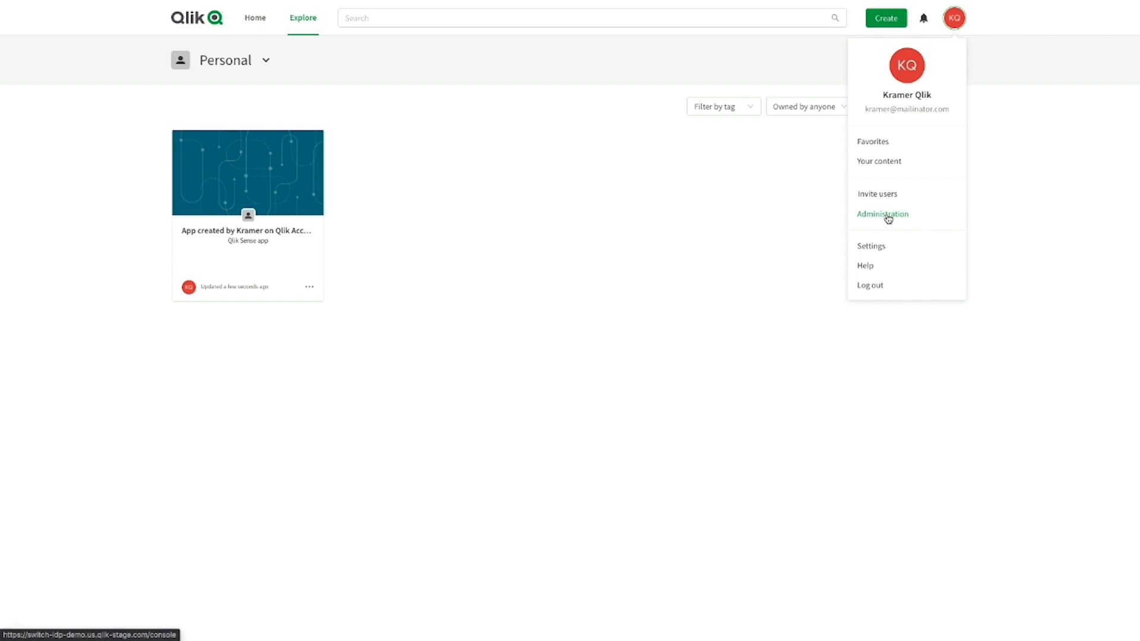
Start a new identity provider configuration with type Interactive and provider Okta
{"action": "left_click", "coordinate": [873, 217]}
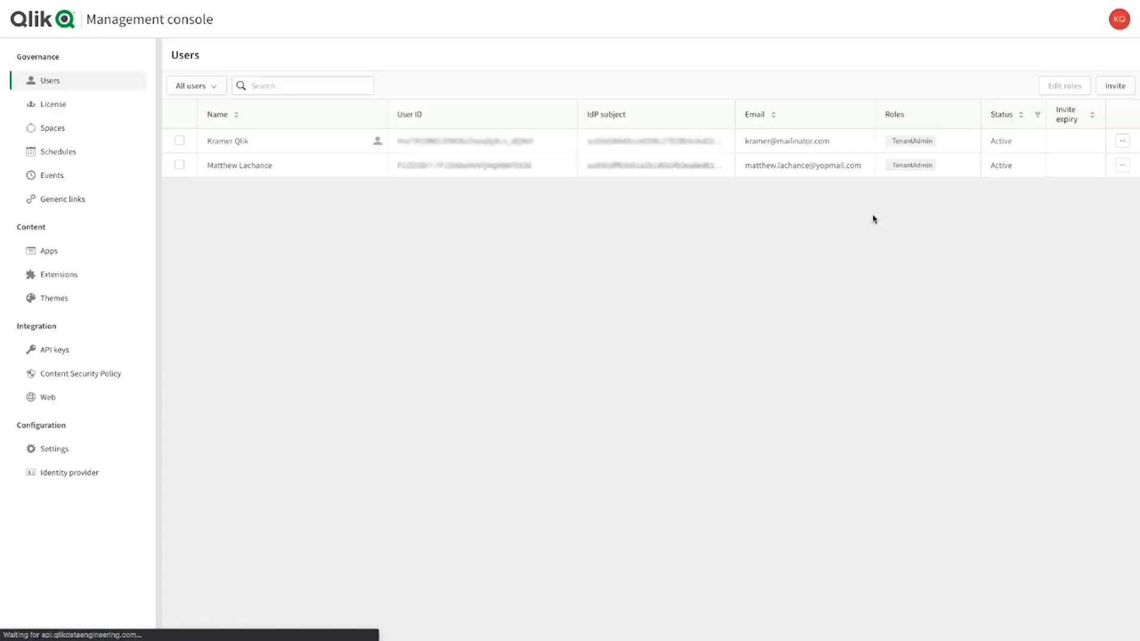
{"action": "left_click", "coordinate": [60, 474]}
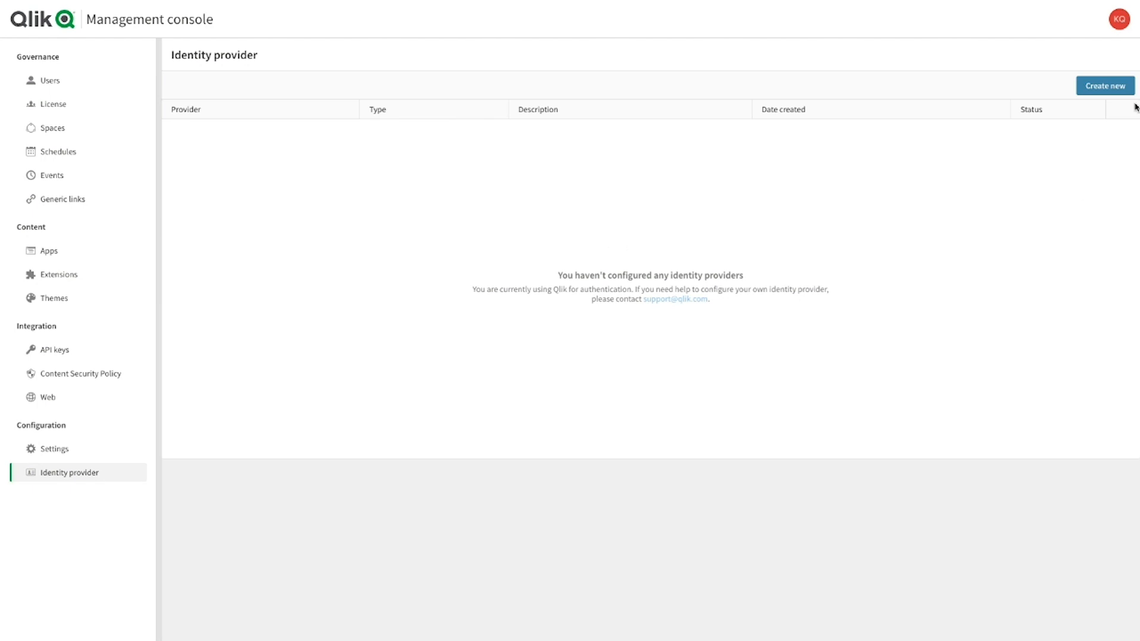
{"action": "left_click", "coordinate": [1105, 87]}
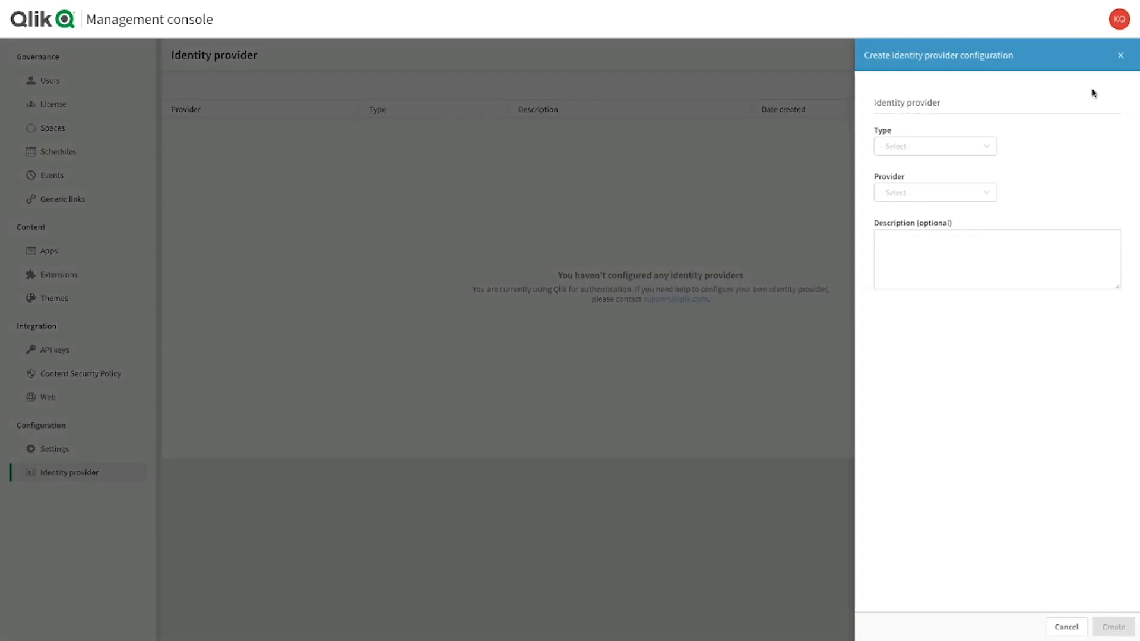
{"action": "left_click", "coordinate": [988, 155]}
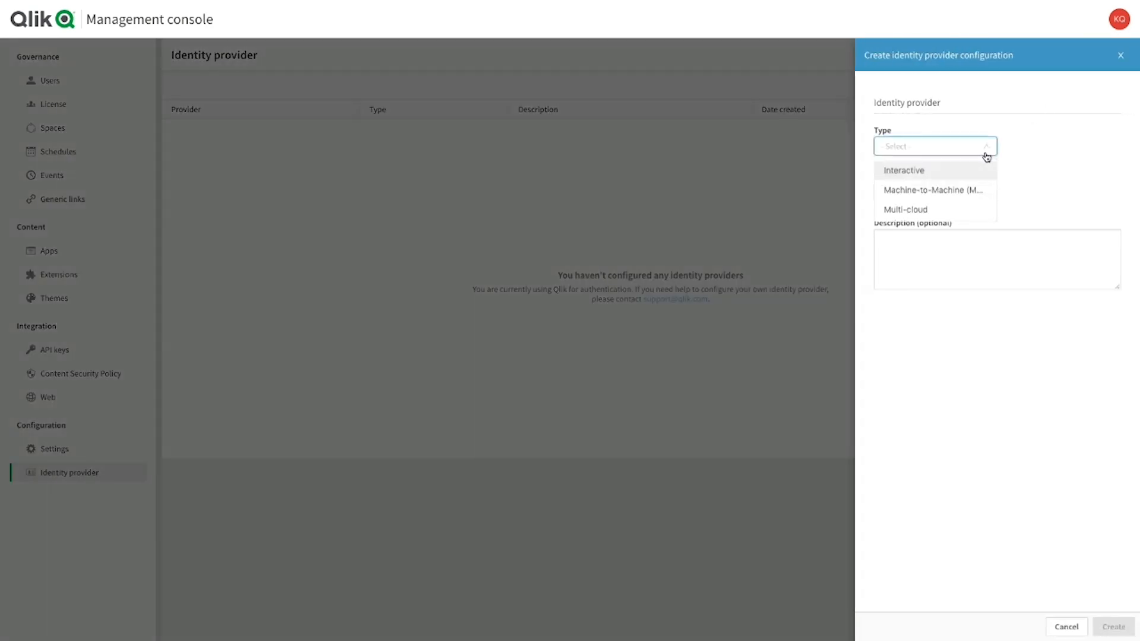
{"action": "left_click", "coordinate": [909, 172]}
{"action": "left_click", "coordinate": [951, 195]}
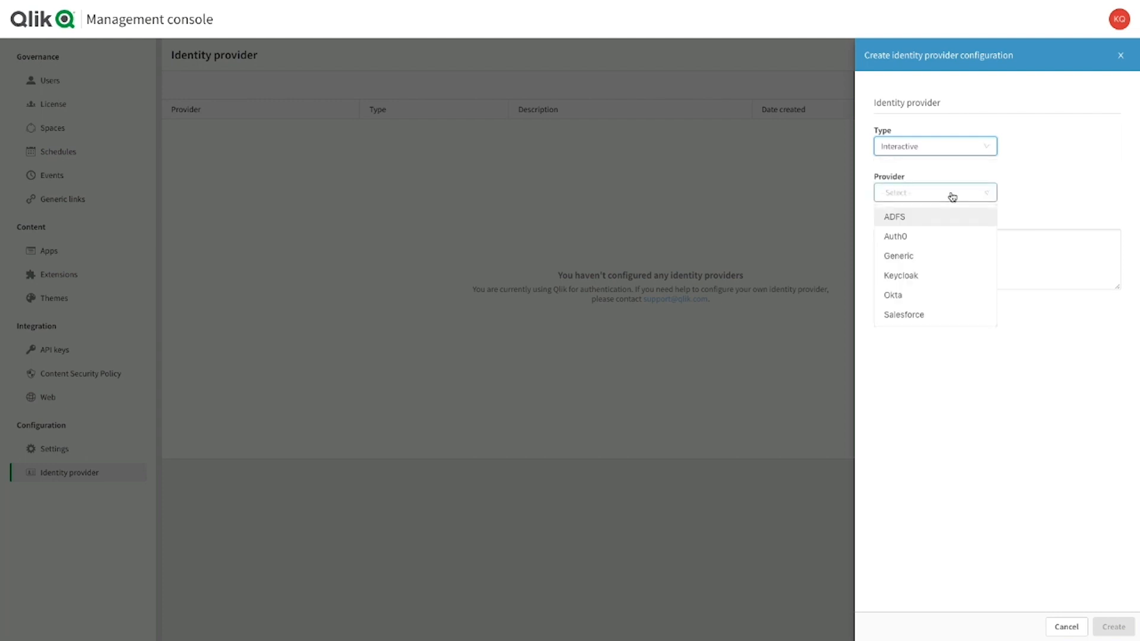
{"action": "left_click", "coordinate": [902, 296]}
Paste the Okta metadata URI, client ID and client secret, then create and save it
{"action": "left_click", "coordinate": [1015, 379]}
{"action": "type", "text": "https://dev-756582-admin.okta.com/.well-known/openid-configuration"}
{"action": "left_click", "coordinate": [982, 450]}
{"action": "key", "text": "ctrl+v"}
{"action": "left_click", "coordinate": [977, 498]}
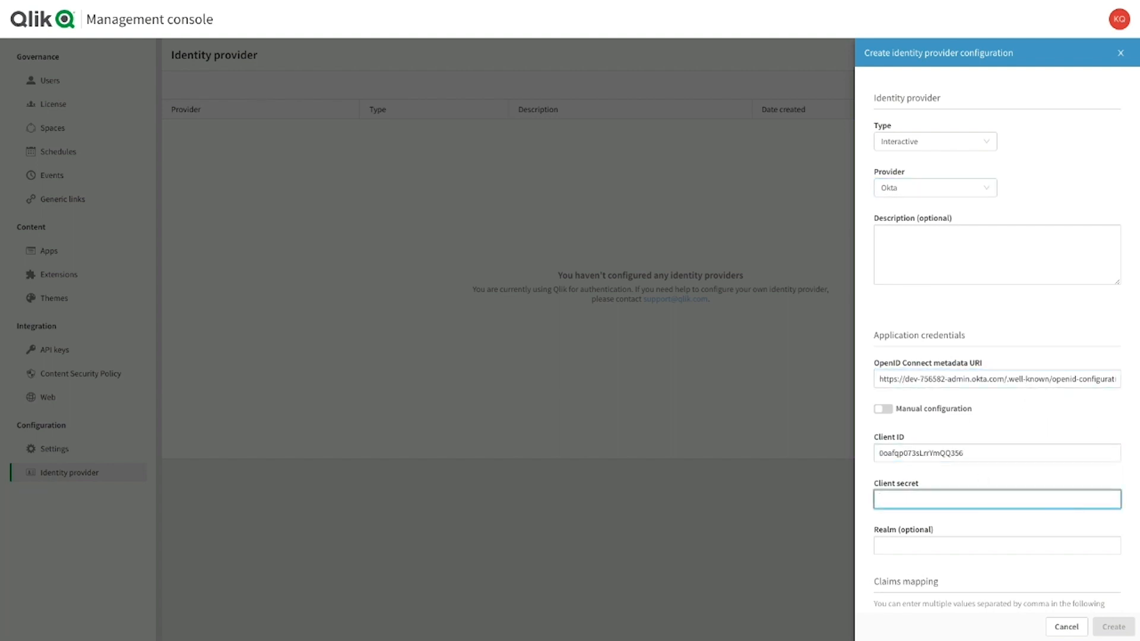
{"action": "key", "text": "ctrl+v"}
{"action": "scroll", "coordinate": [1043, 532], "scroll_direction": "down", "scroll_amount": 6}
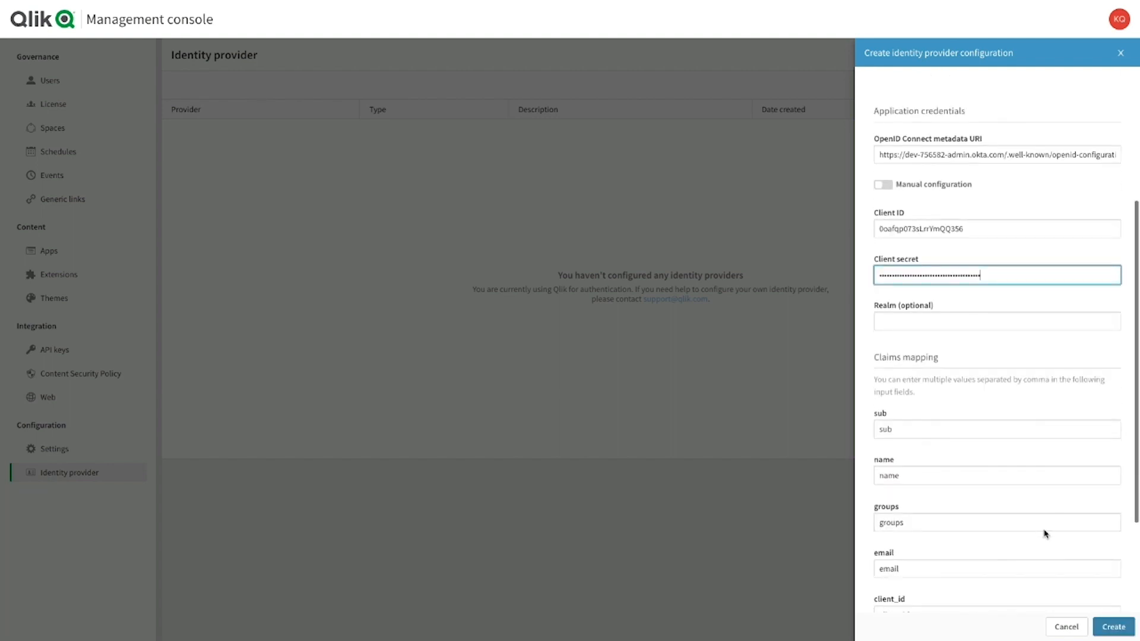
{"action": "left_click", "coordinate": [1114, 628]}
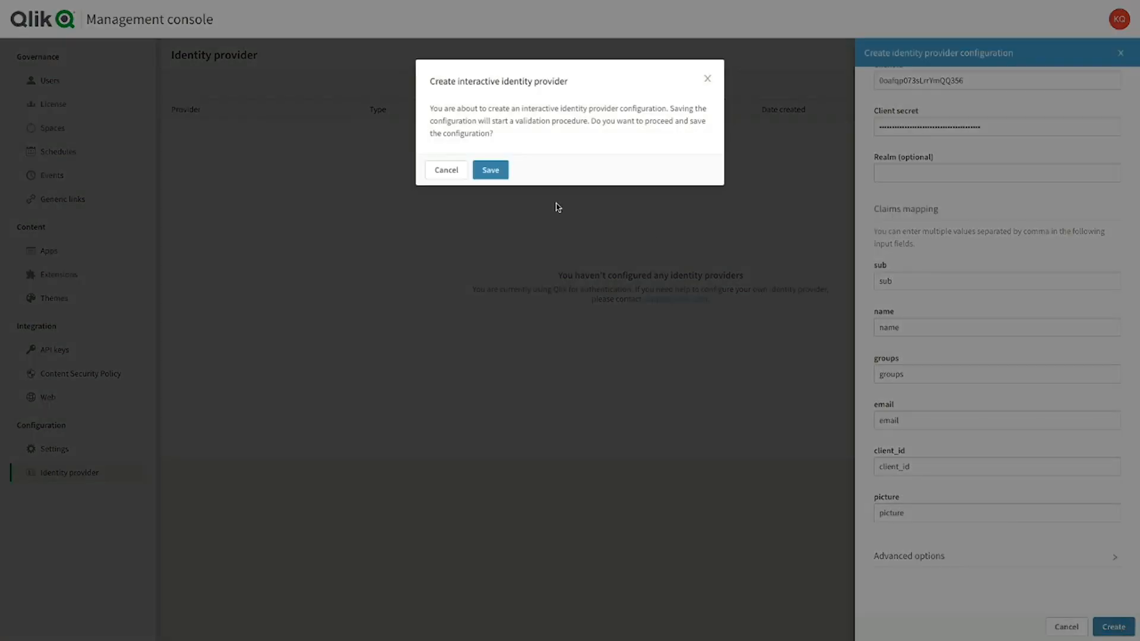
{"action": "left_click", "coordinate": [491, 169]}
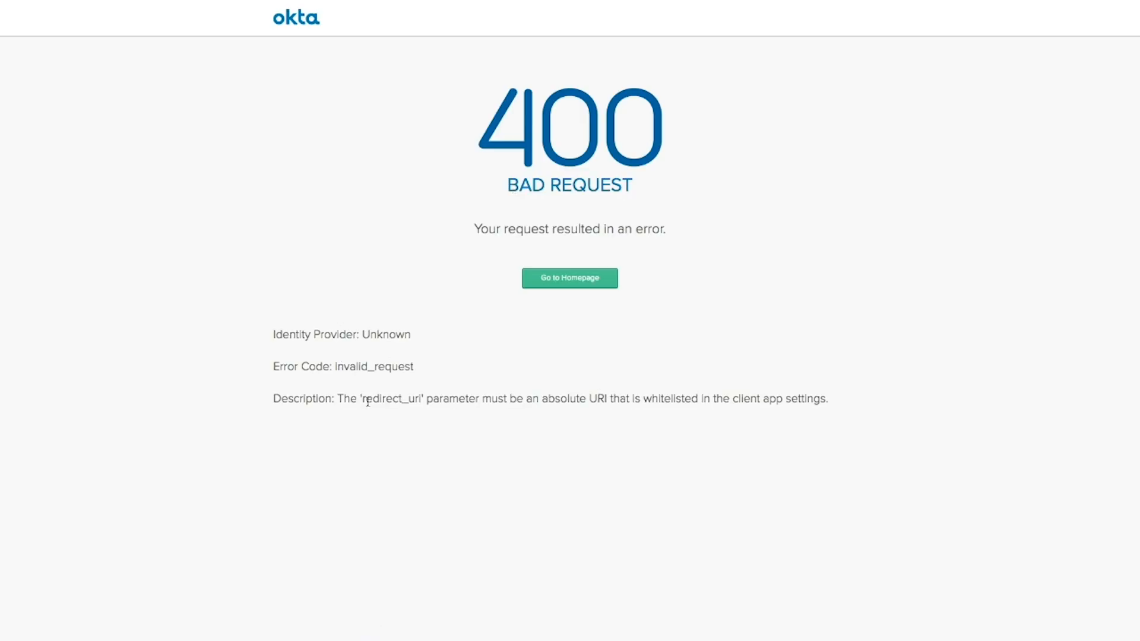
Add the switch-idp-demo callback URL as a new Okta login redirect URI and retry sign-in
{"action": "left_click_drag", "start_coordinate": [363, 400], "coordinate": [418, 402]}
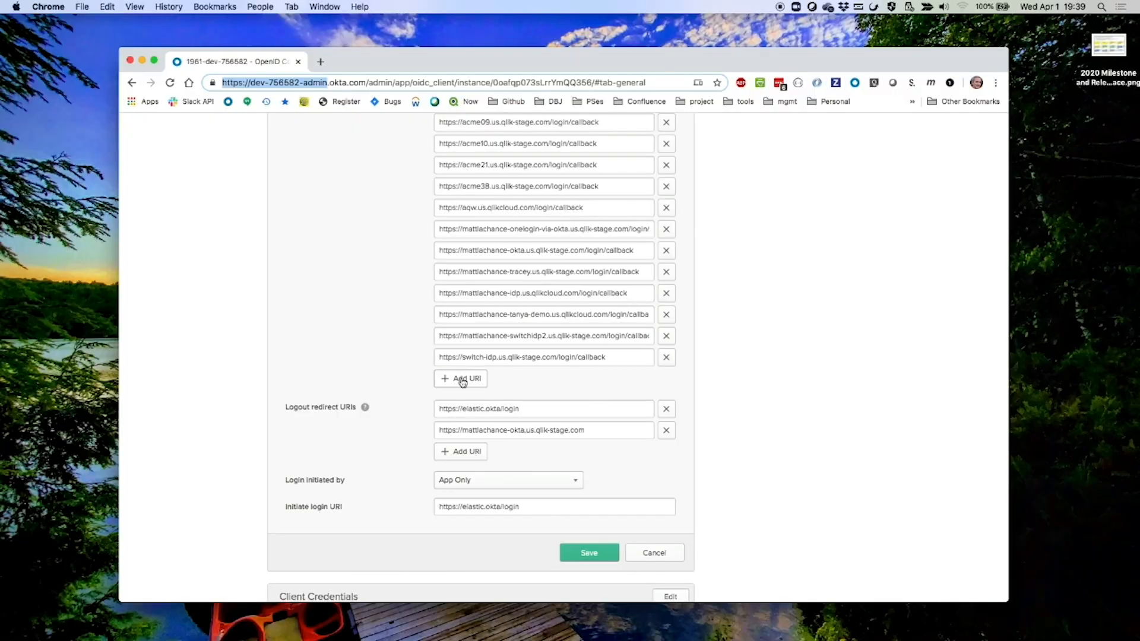
{"action": "left_click_drag", "start_coordinate": [608, 336], "coordinate": [382, 336]}
{"action": "key", "text": "super+c"}
{"action": "left_click", "coordinate": [474, 358]}
{"action": "key", "text": "super+v"}
{"action": "type", "text": "-demo."}
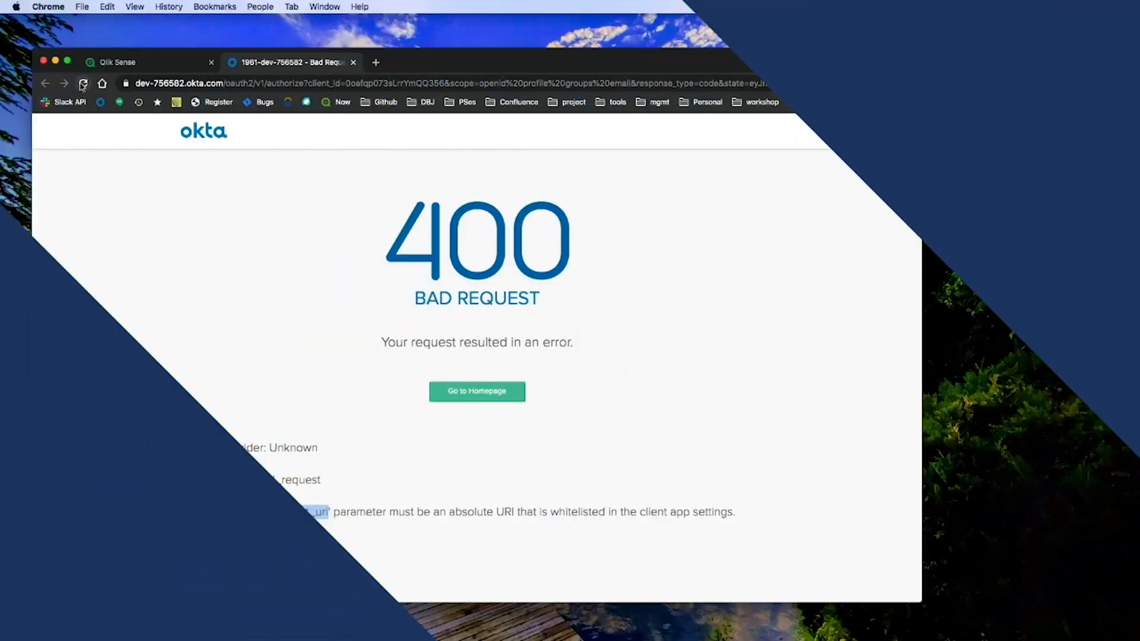
{"action": "left_click", "coordinate": [83, 84]}
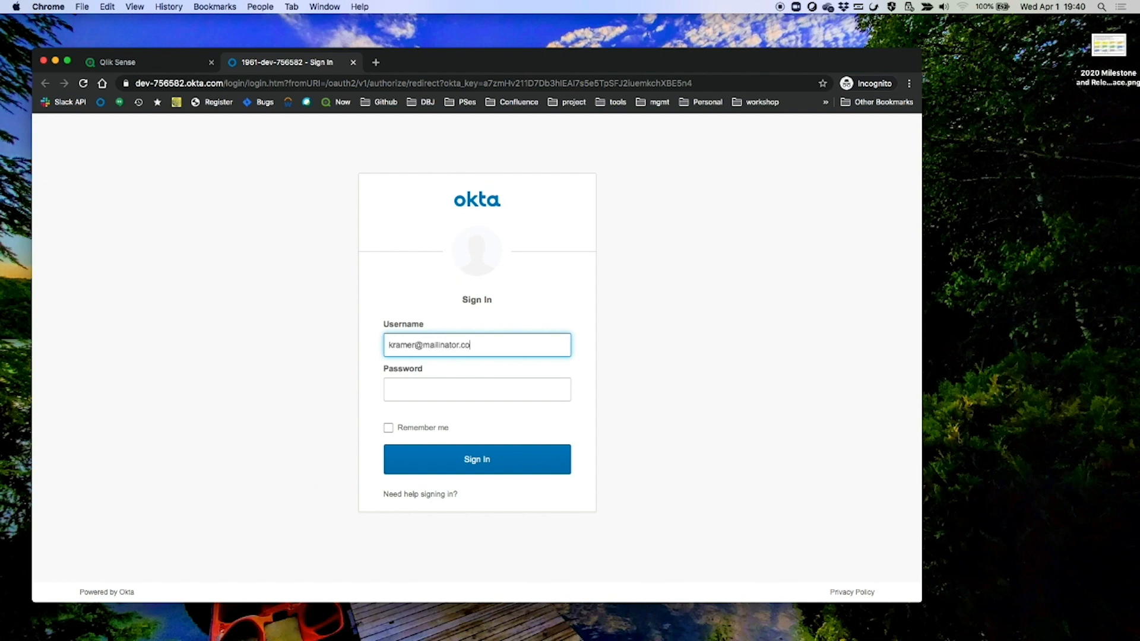
Sign in to Okta with the tenant user's username and password
{"action": "type", "text": "m"}
{"action": "key", "text": "Tab"}
{"action": "type", "text": "****"}
{"action": "key", "text": "Return"}
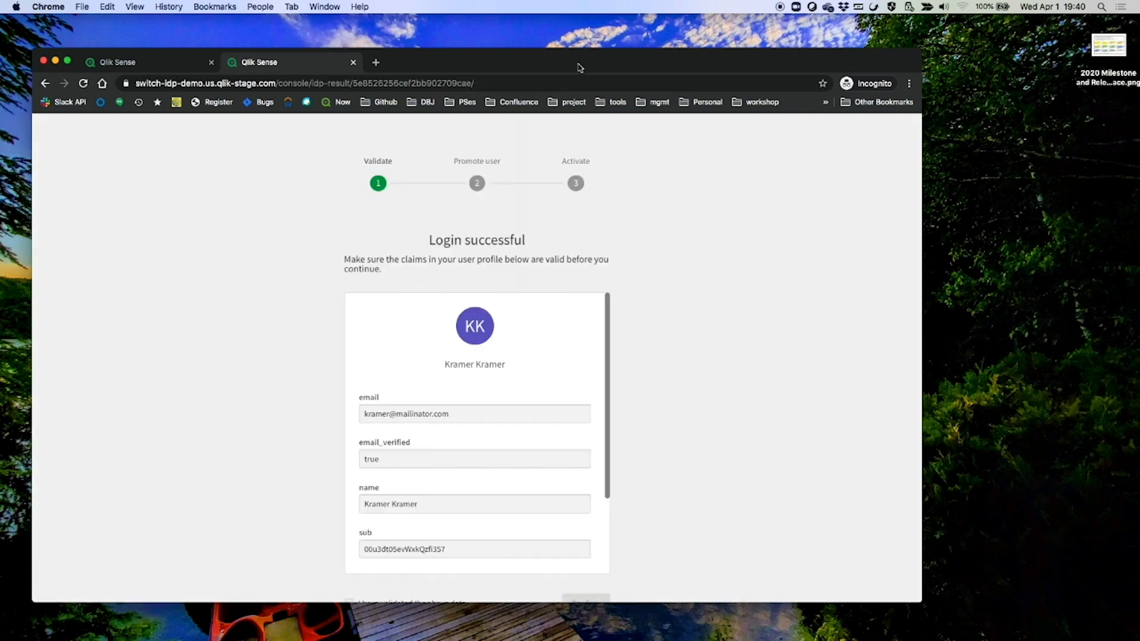
{"action": "left_click_drag", "start_coordinate": [574, 67], "coordinate": [549, 50]}
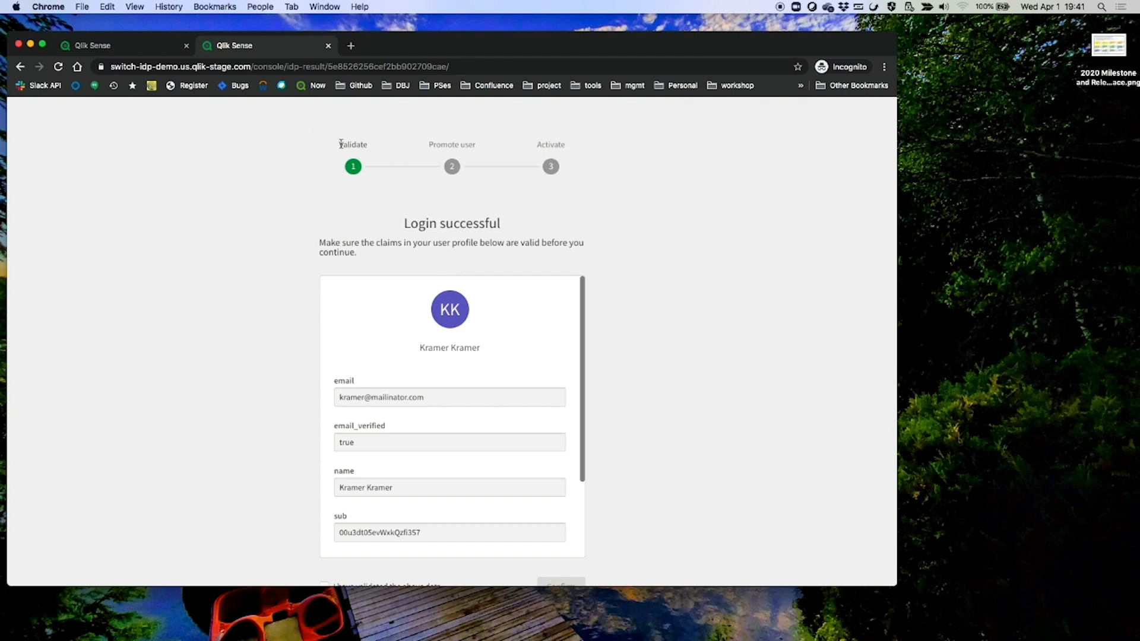
Mark the returned claims as validated, confirm, and continue past the already-admin step
{"action": "scroll", "coordinate": [336, 223], "scroll_direction": "down", "scroll_amount": 3}
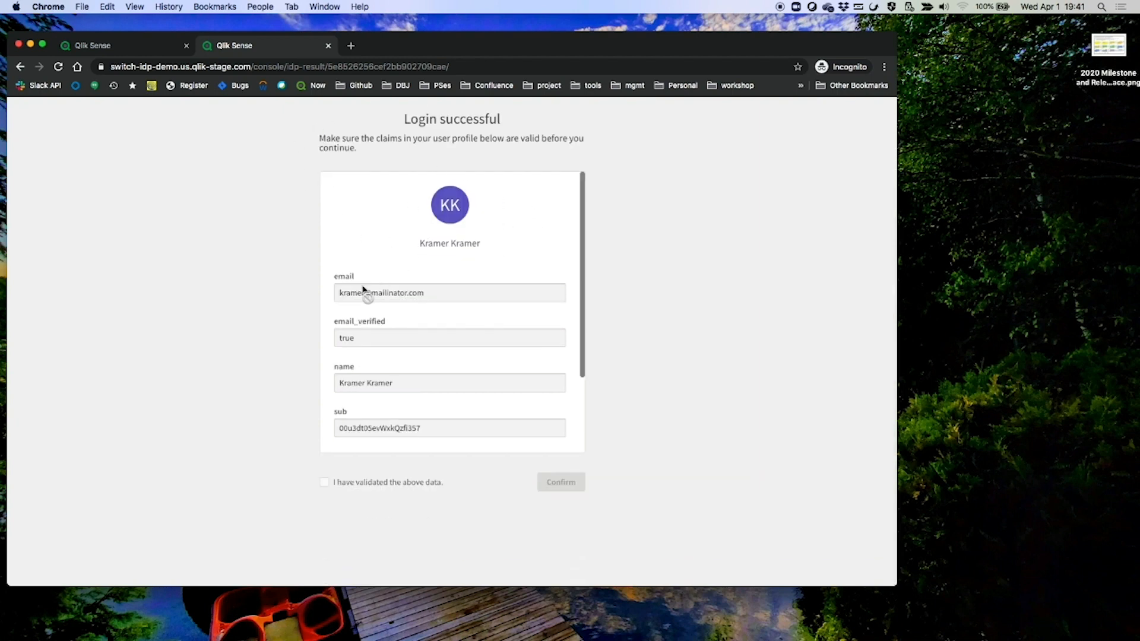
{"action": "double_click", "coordinate": [393, 138]}
{"action": "double_click", "coordinate": [348, 338]}
{"action": "scroll", "coordinate": [410, 373], "scroll_direction": "down", "scroll_amount": 3}
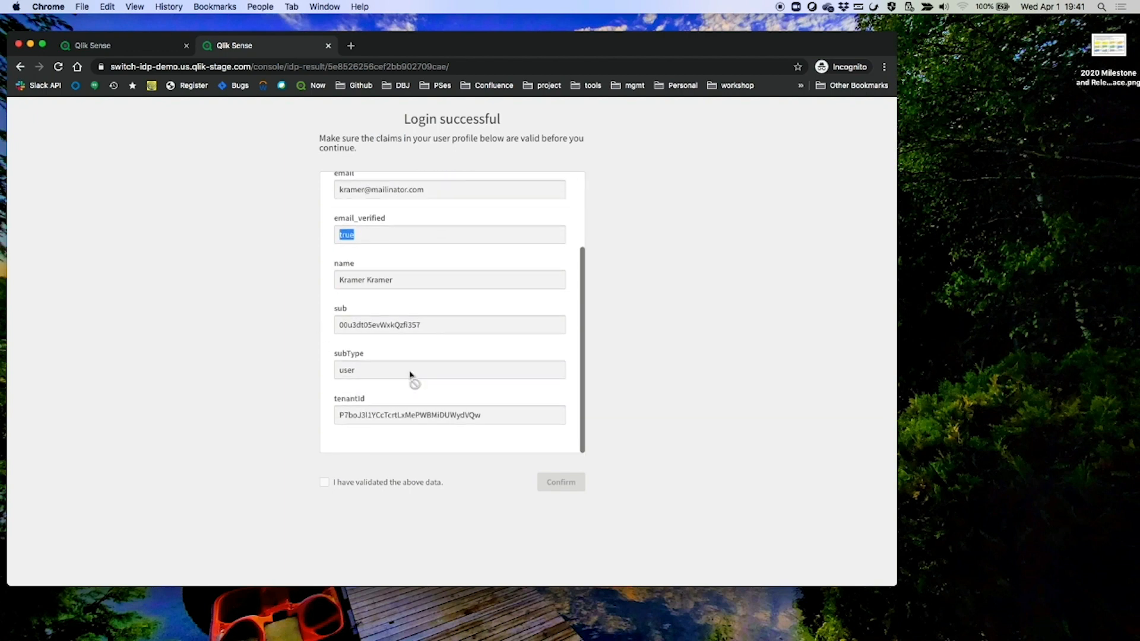
{"action": "left_click", "coordinate": [324, 483]}
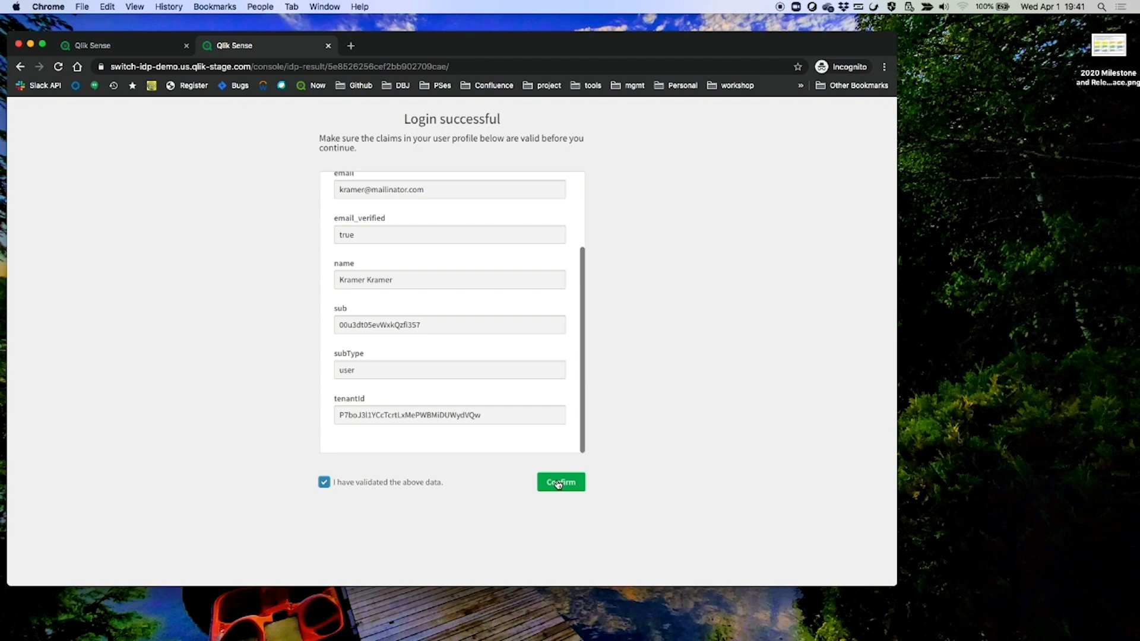
{"action": "left_click", "coordinate": [557, 483]}
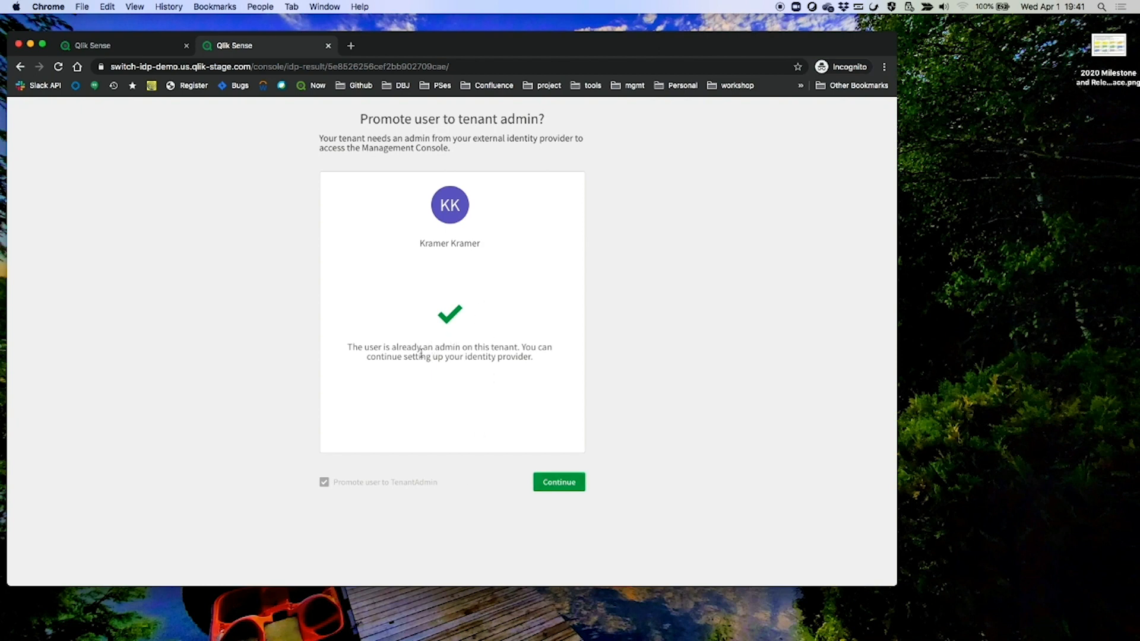
{"action": "left_click_drag", "start_coordinate": [412, 347], "coordinate": [500, 347]}
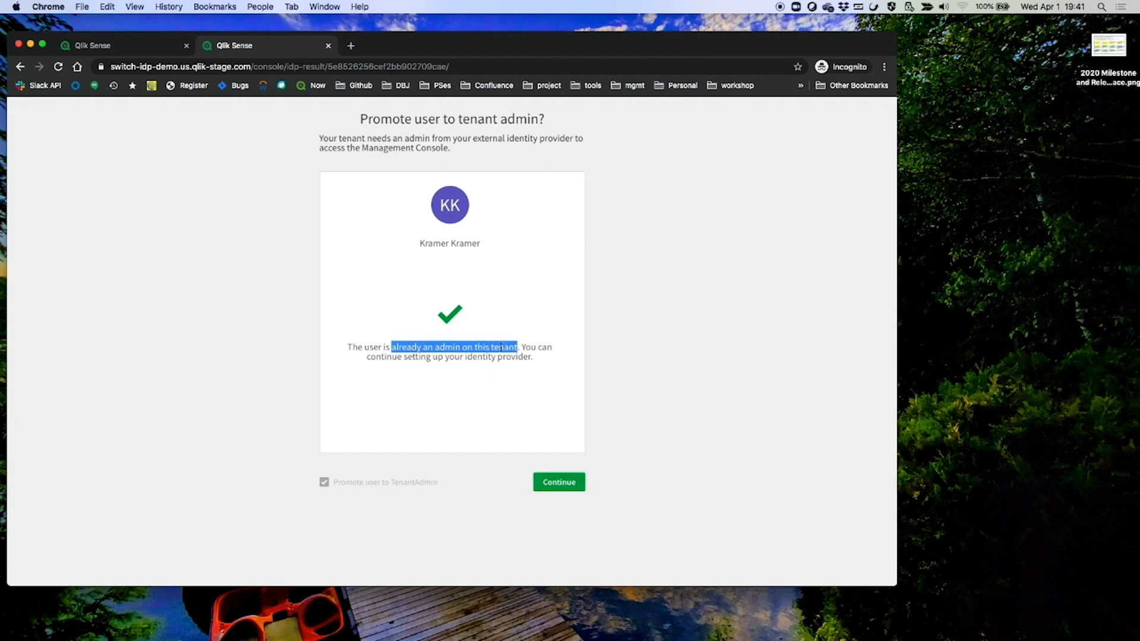
{"action": "left_click", "coordinate": [550, 484]}
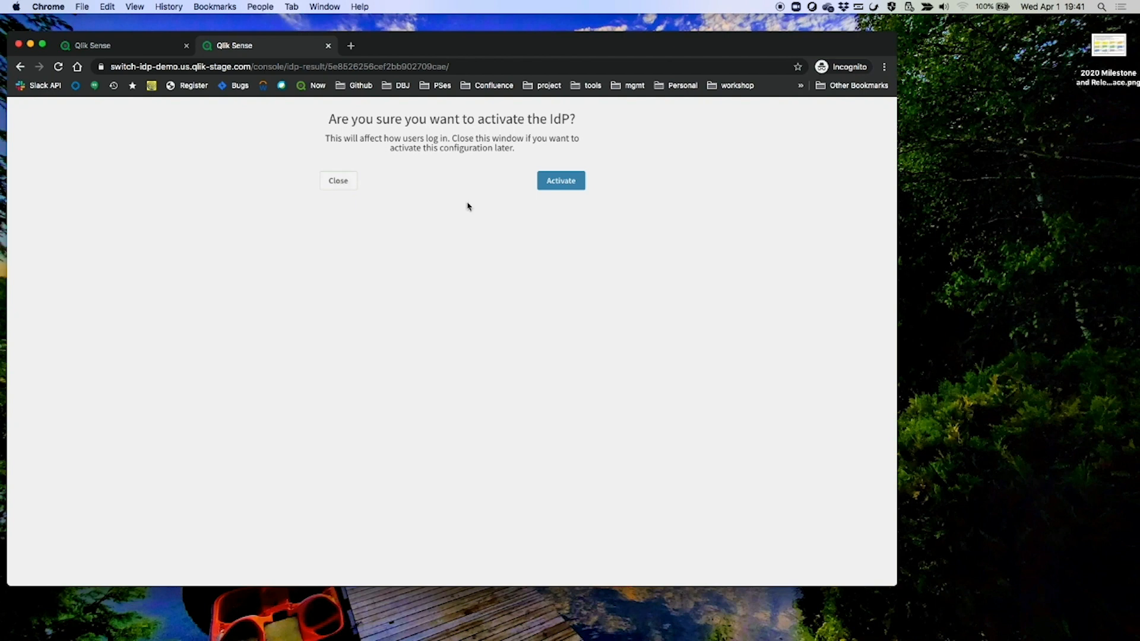
Close the activation prompt, then activate the Inactive Okta provider from its actions menu
{"action": "left_click", "coordinate": [341, 181]}
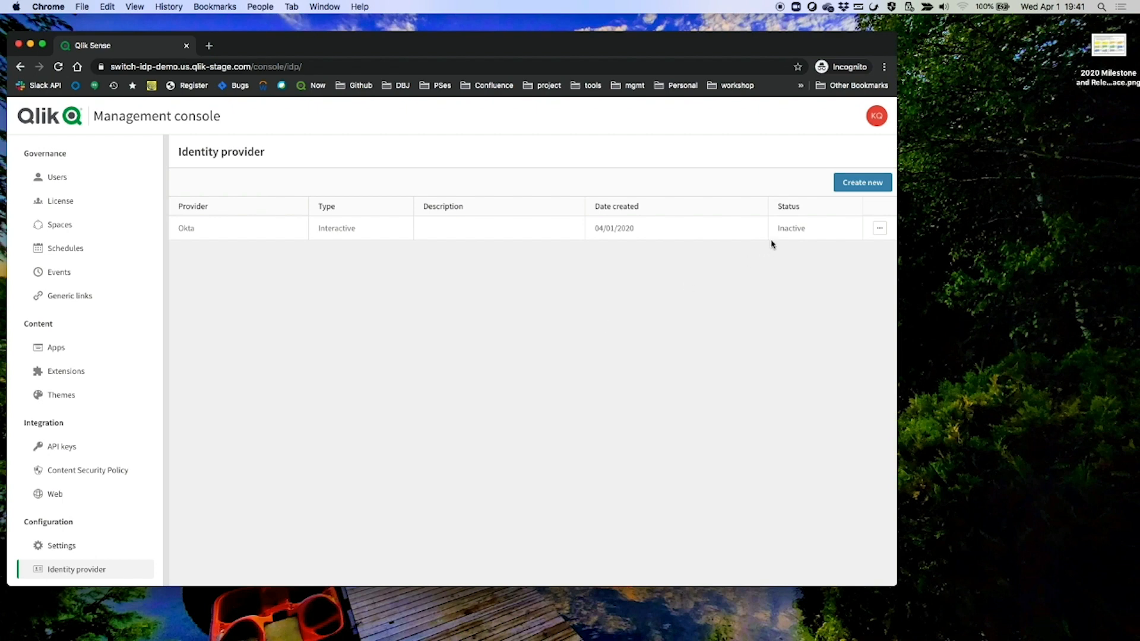
{"action": "double_click", "coordinate": [794, 229]}
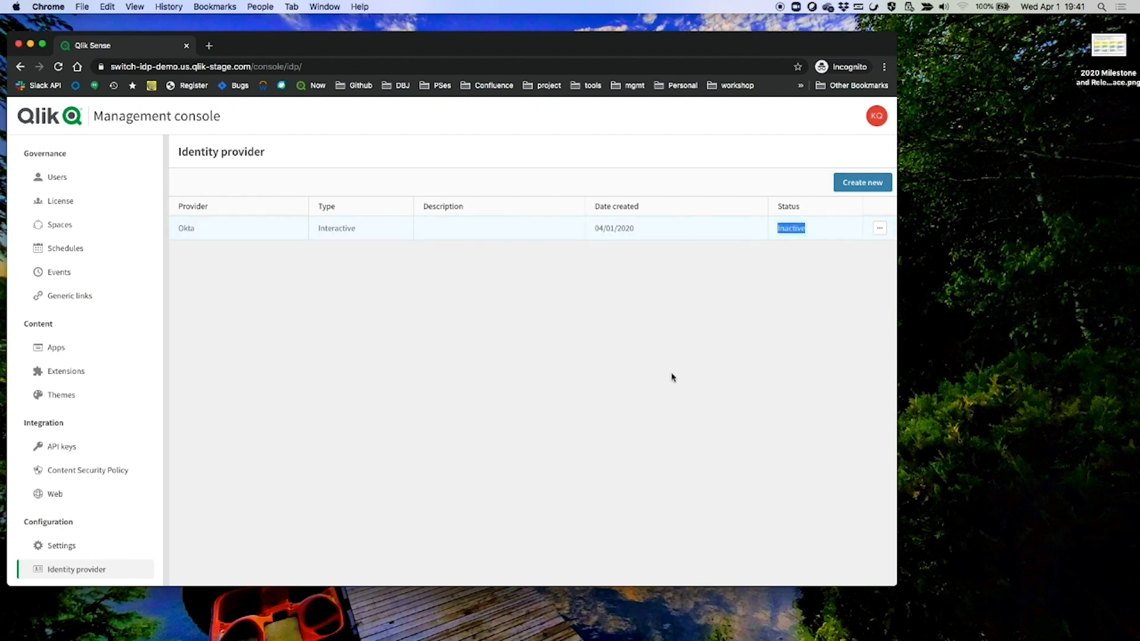
{"action": "left_click", "coordinate": [549, 439]}
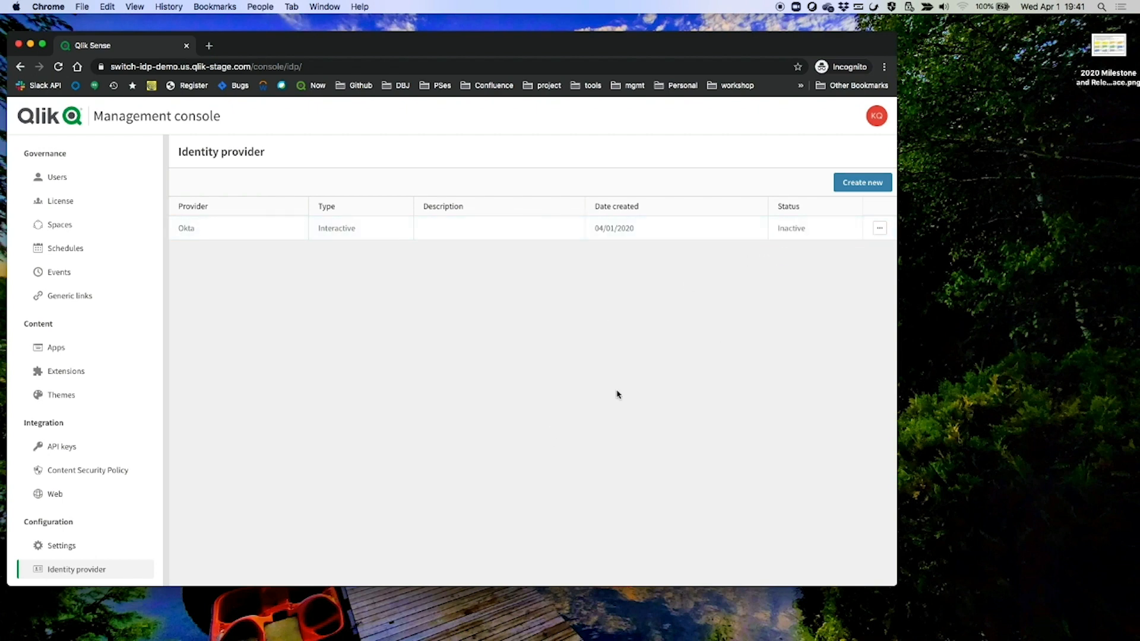
{"action": "left_click", "coordinate": [879, 229]}
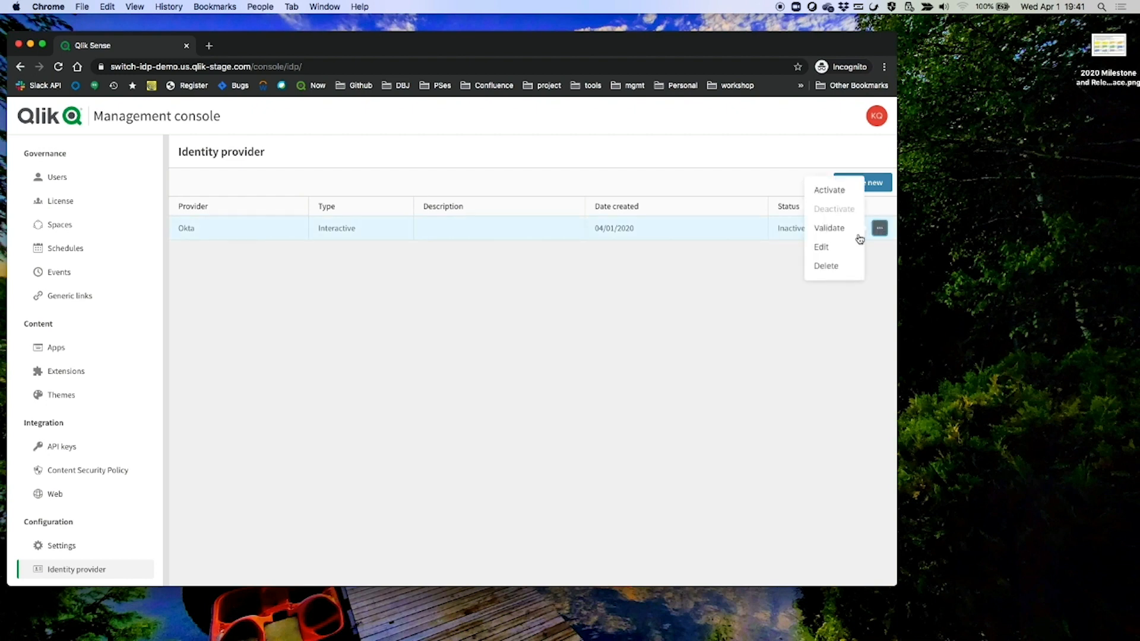
{"action": "left_click", "coordinate": [830, 190]}
{"action": "left_click", "coordinate": [337, 244]}
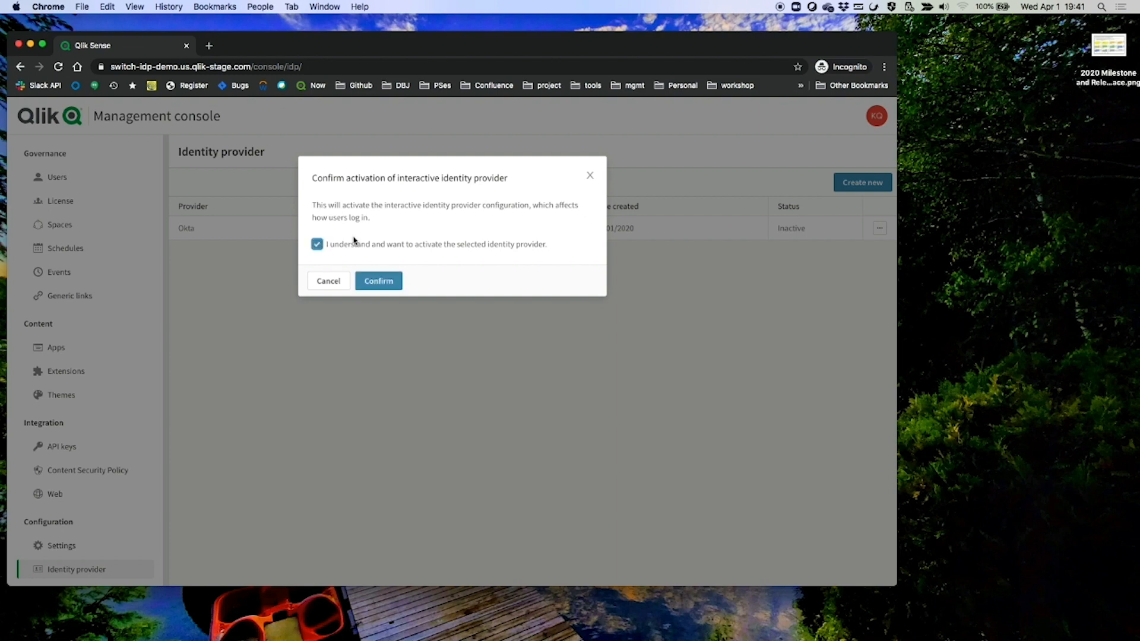
{"action": "left_click", "coordinate": [374, 282]}
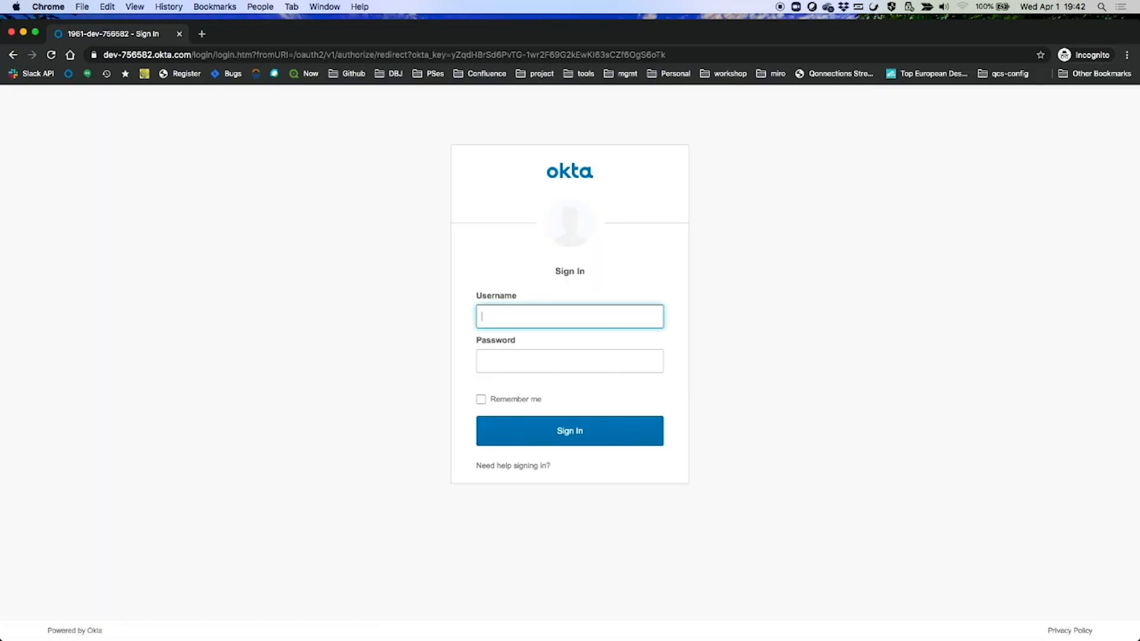
Sign in on the Okta page with the saved username and password
{"action": "left_click", "coordinate": [586, 316]}
{"action": "key", "text": "super+v"}
{"action": "left_click", "coordinate": [563, 365]}
{"action": "type", "text": "••••••••"}
{"action": "key", "text": "Return"}
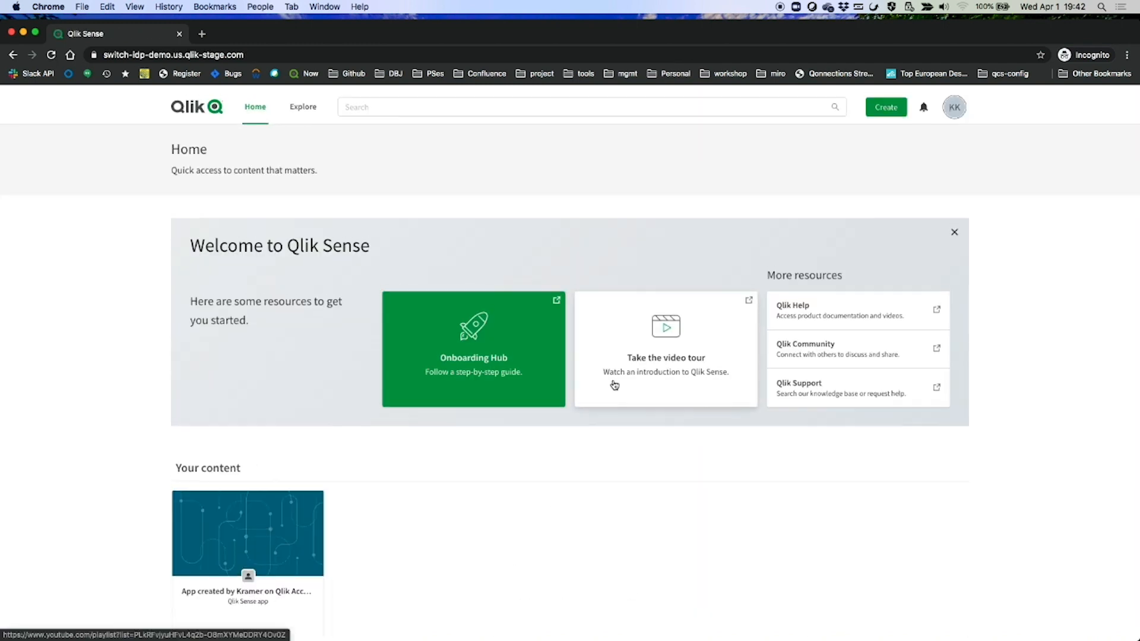
Go from the Qlik Sense home page to the administration console via the account menu
{"action": "scroll", "coordinate": [420, 547], "scroll_direction": "down", "scroll_amount": 5}
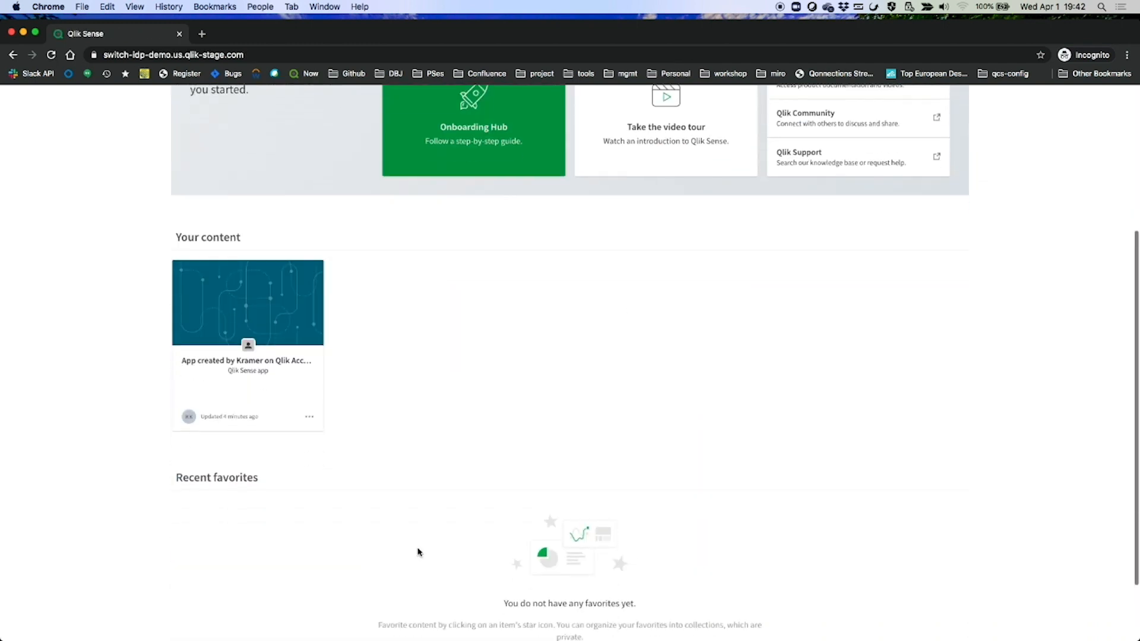
{"action": "scroll", "coordinate": [585, 446], "scroll_direction": "up", "scroll_amount": 5}
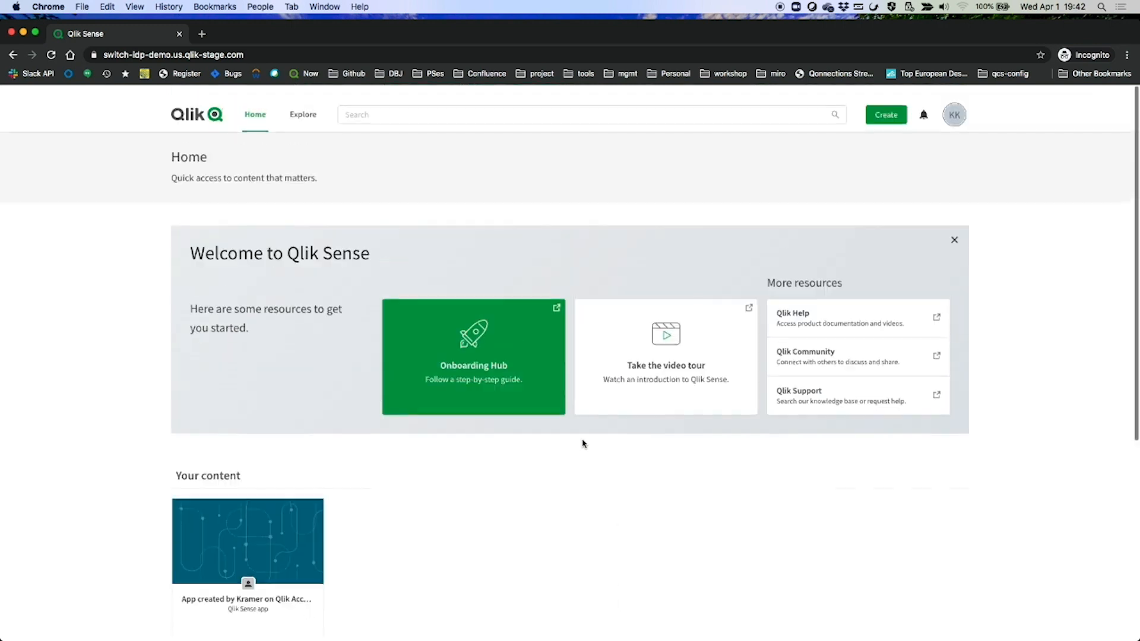
{"action": "left_click", "coordinate": [954, 103]}
{"action": "left_click", "coordinate": [895, 281]}
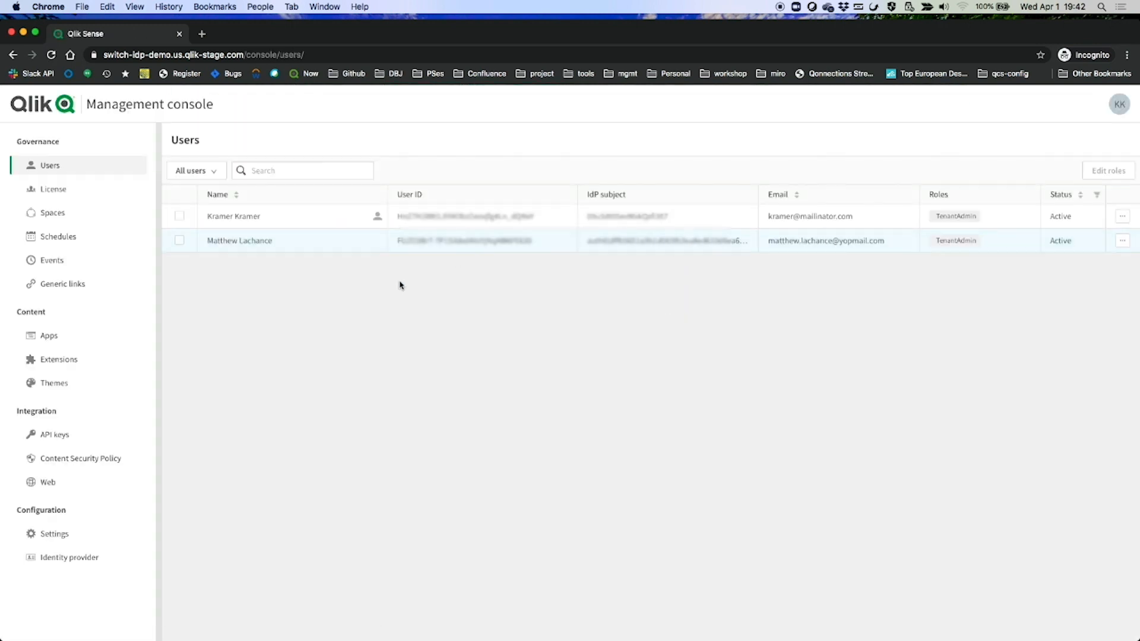
Inspect the user's name, User ID, IdP subject and email, then open the Identity provider list
{"action": "double_click", "coordinate": [221, 216]}
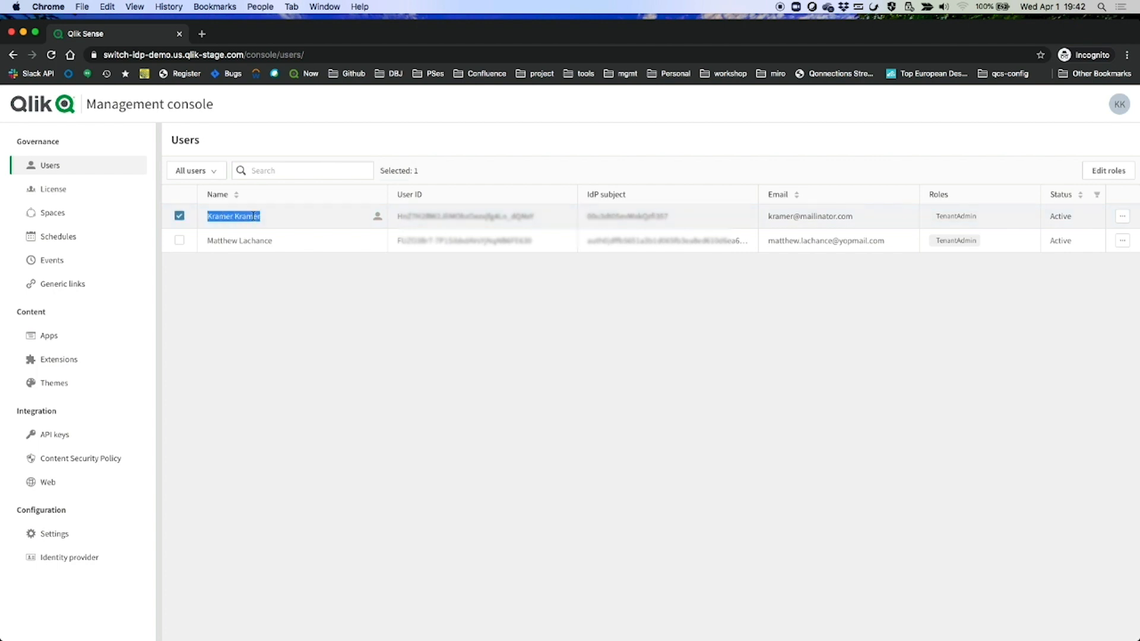
{"action": "double_click", "coordinate": [496, 216]}
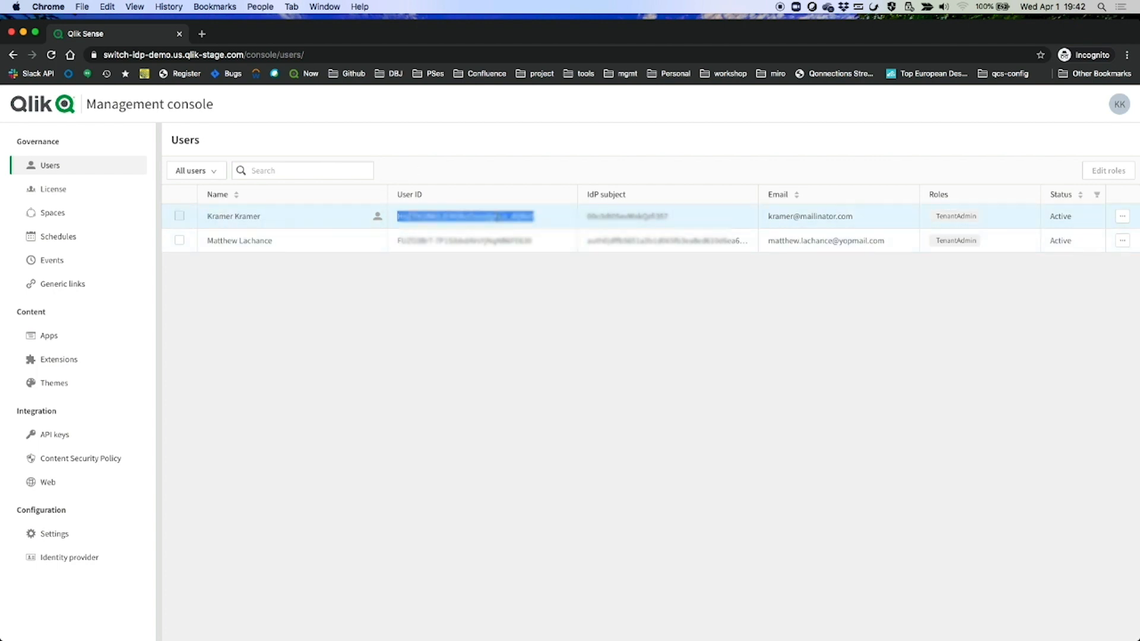
{"action": "double_click", "coordinate": [631, 217]}
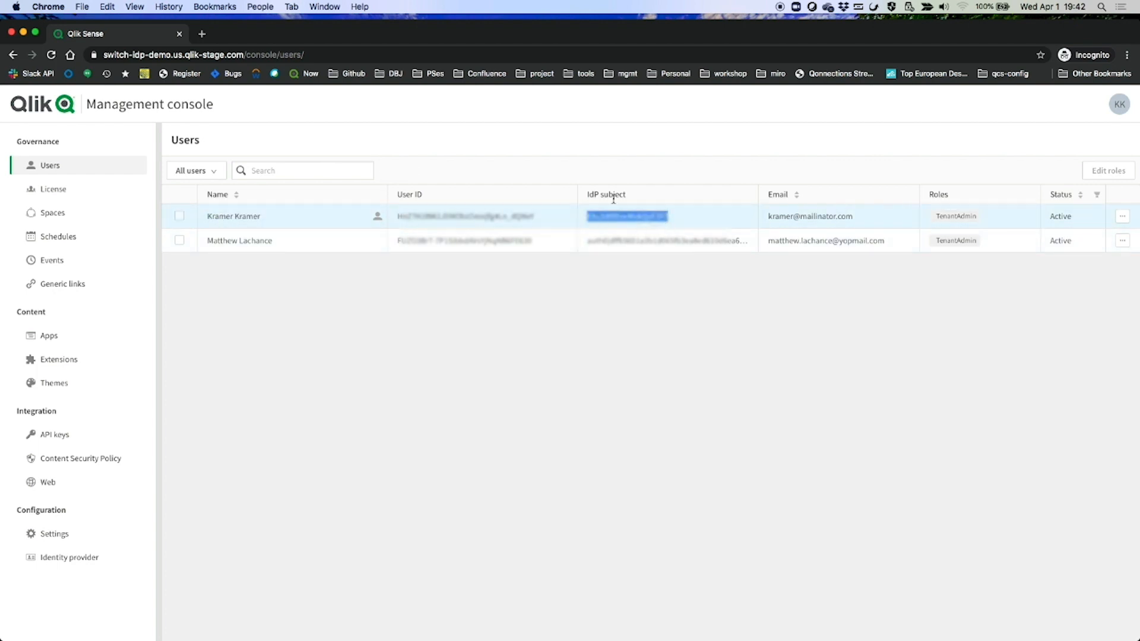
{"action": "left_click", "coordinate": [778, 218]}
{"action": "left_click_drag", "start_coordinate": [778, 219], "coordinate": [851, 219]}
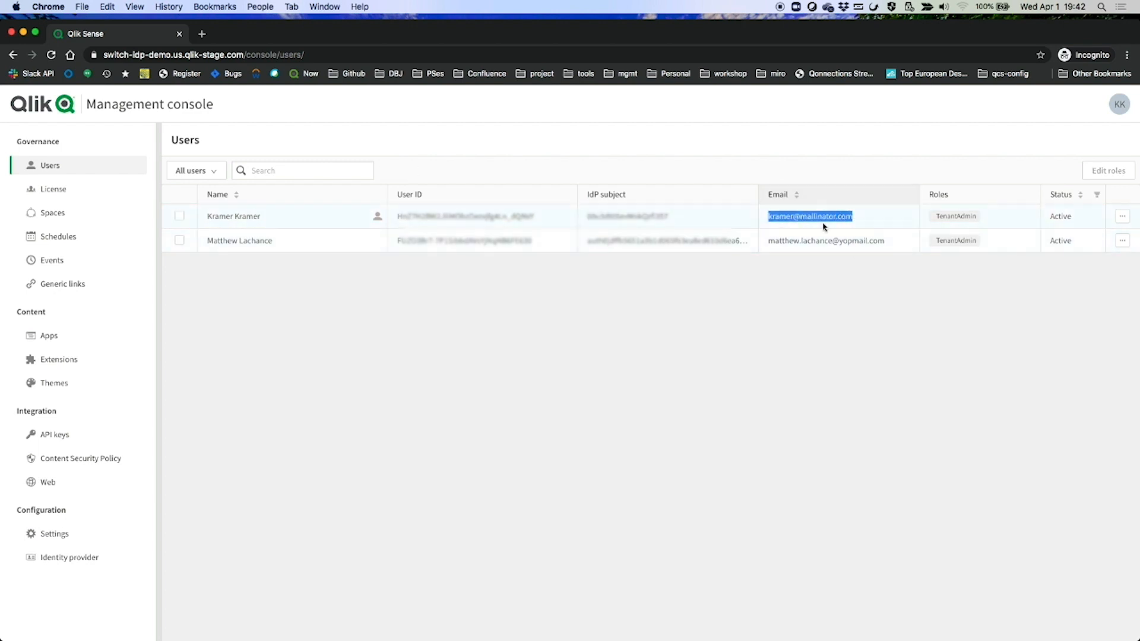
{"action": "left_click", "coordinate": [983, 349]}
{"action": "left_click", "coordinate": [68, 561]}
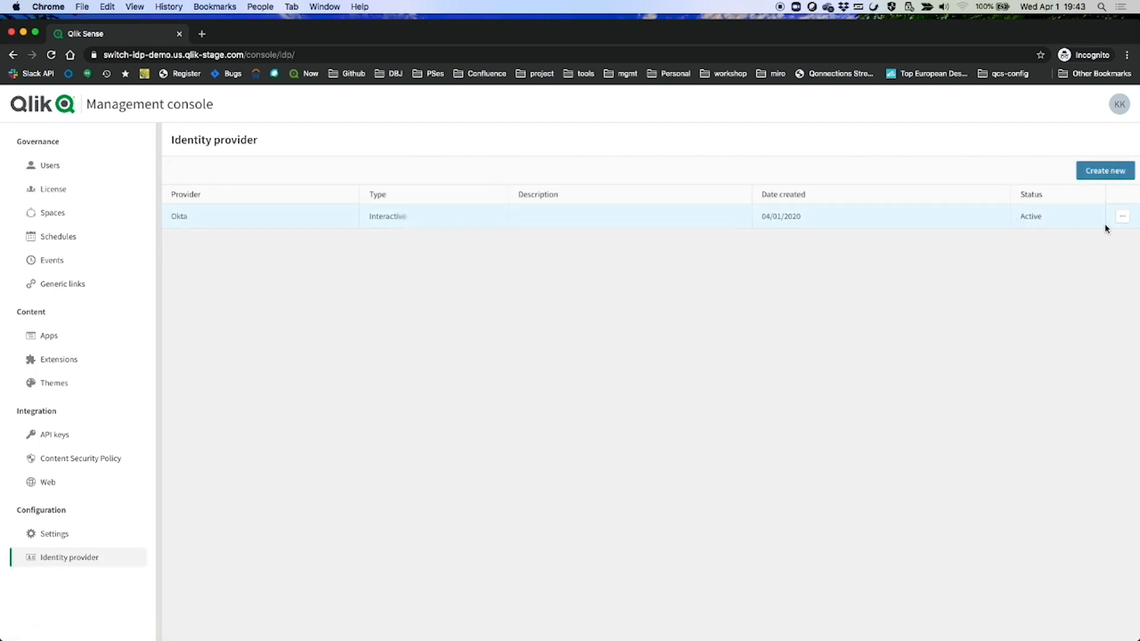
{"action": "left_click", "coordinate": [1122, 216]}
{"action": "left_click", "coordinate": [1066, 234]}
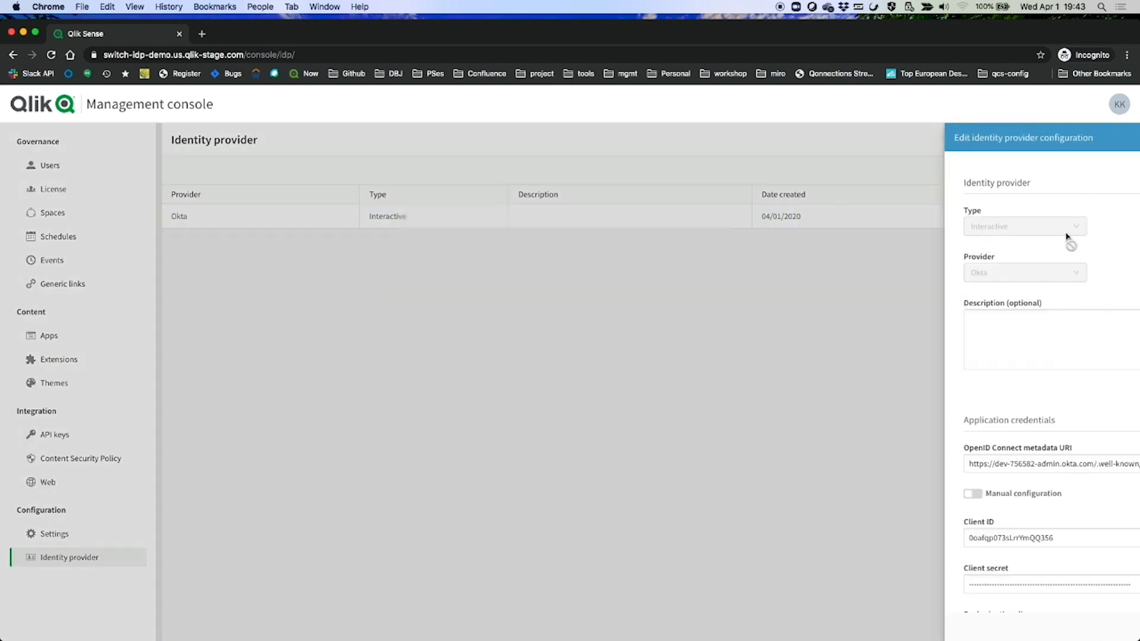
{"action": "scroll", "coordinate": [940, 321], "scroll_direction": "down", "scroll_amount": 7}
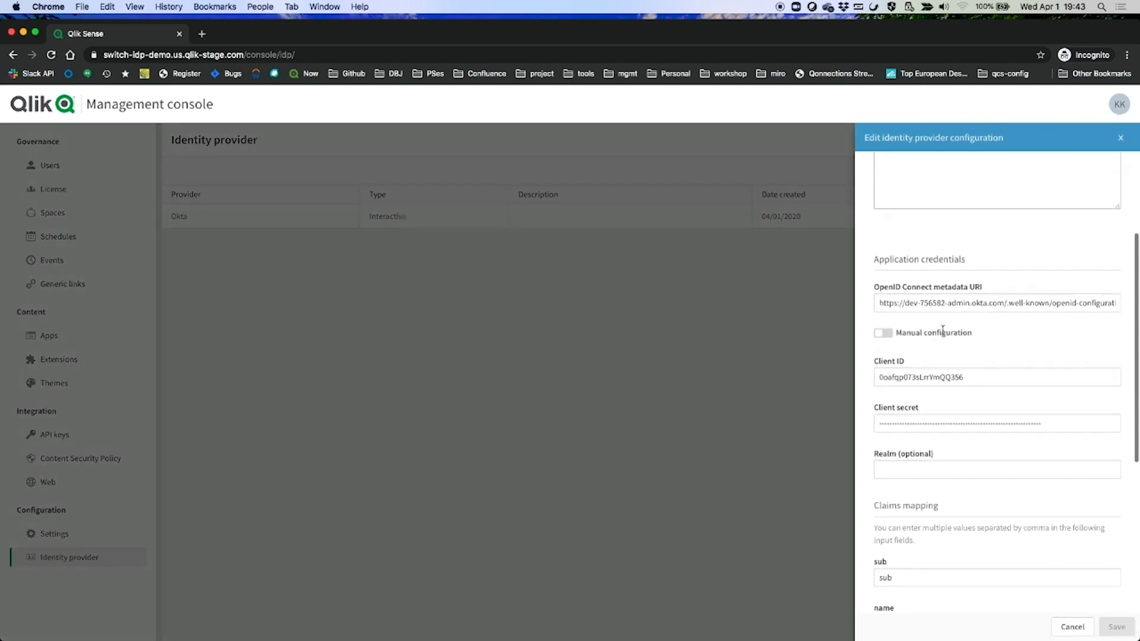
{"action": "scroll", "coordinate": [943, 330], "scroll_direction": "up", "scroll_amount": 2}
{"action": "left_click", "coordinate": [943, 336]}
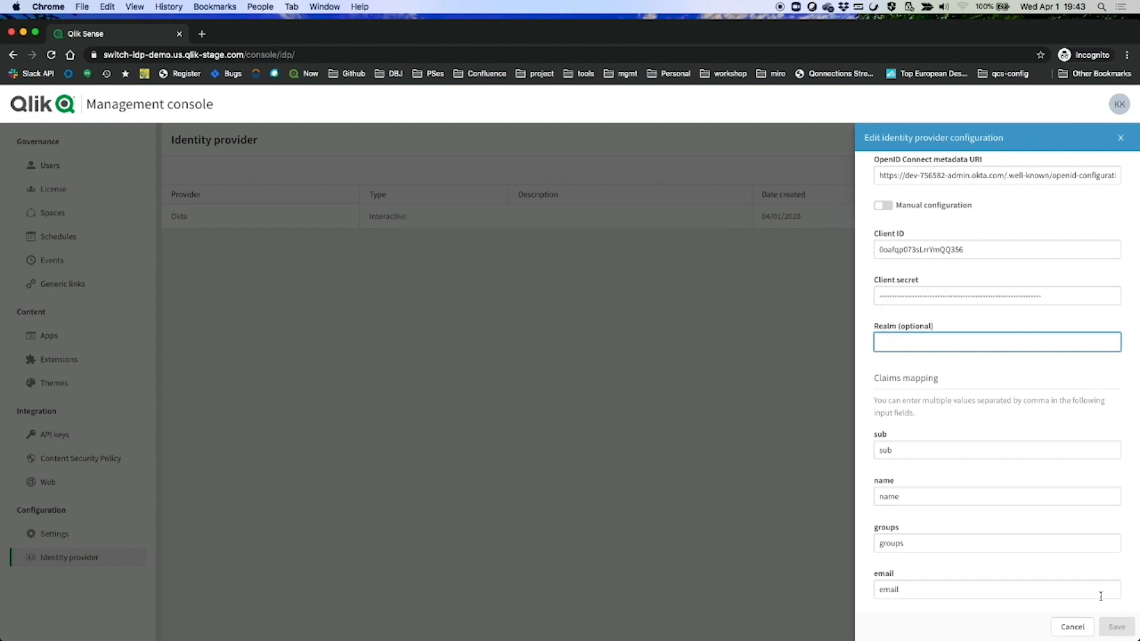
{"action": "left_click", "coordinate": [1072, 627]}
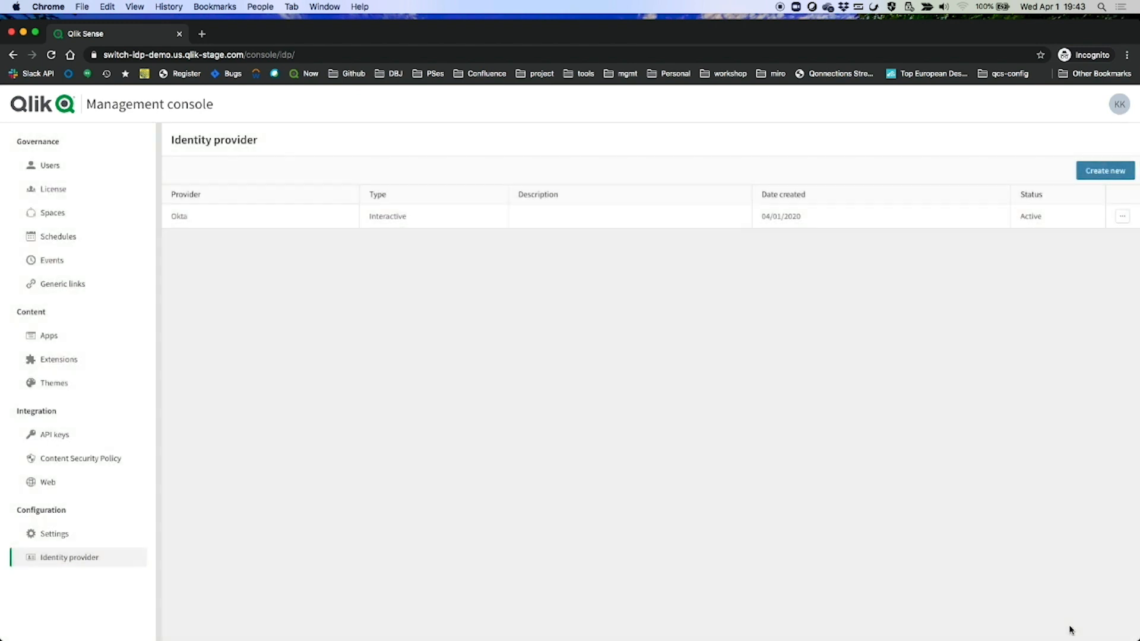
Start a new Interactive Auth0 identity provider and paste its OpenID configuration URL
{"action": "left_click", "coordinate": [1106, 170]}
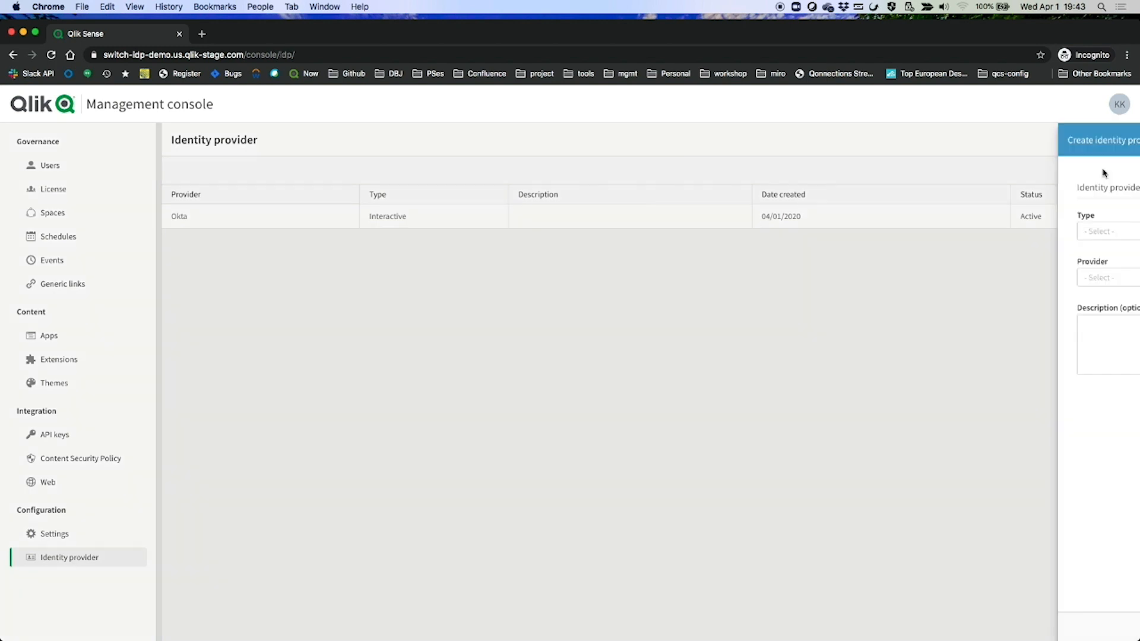
{"action": "left_click", "coordinate": [990, 230]}
{"action": "left_click", "coordinate": [919, 261]}
{"action": "left_click", "coordinate": [950, 273]}
{"action": "left_click", "coordinate": [924, 318]}
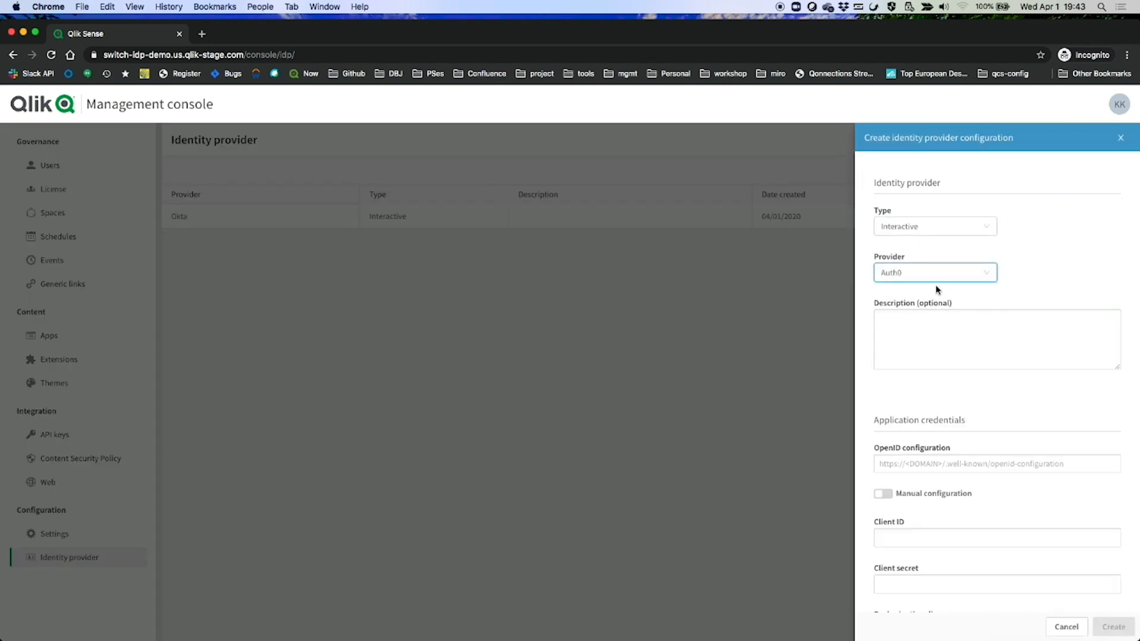
{"action": "left_click", "coordinate": [950, 464]}
{"action": "scroll", "coordinate": [953, 496], "scroll_direction": "down", "scroll_amount": 2}
Fill in the Auth0 client ID and client secret copied from Auth0
{"action": "key", "text": "super+Tab"}
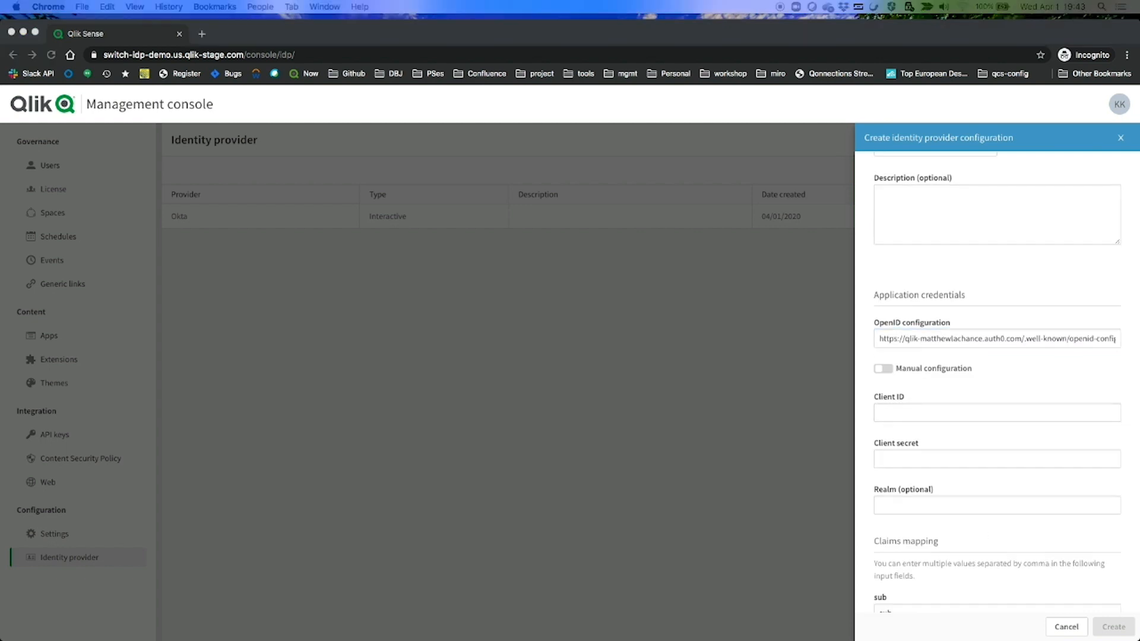
{"action": "key", "text": "super+Tab"}
{"action": "left_click", "coordinate": [934, 415]}
{"action": "key", "text": "super+Tab"}
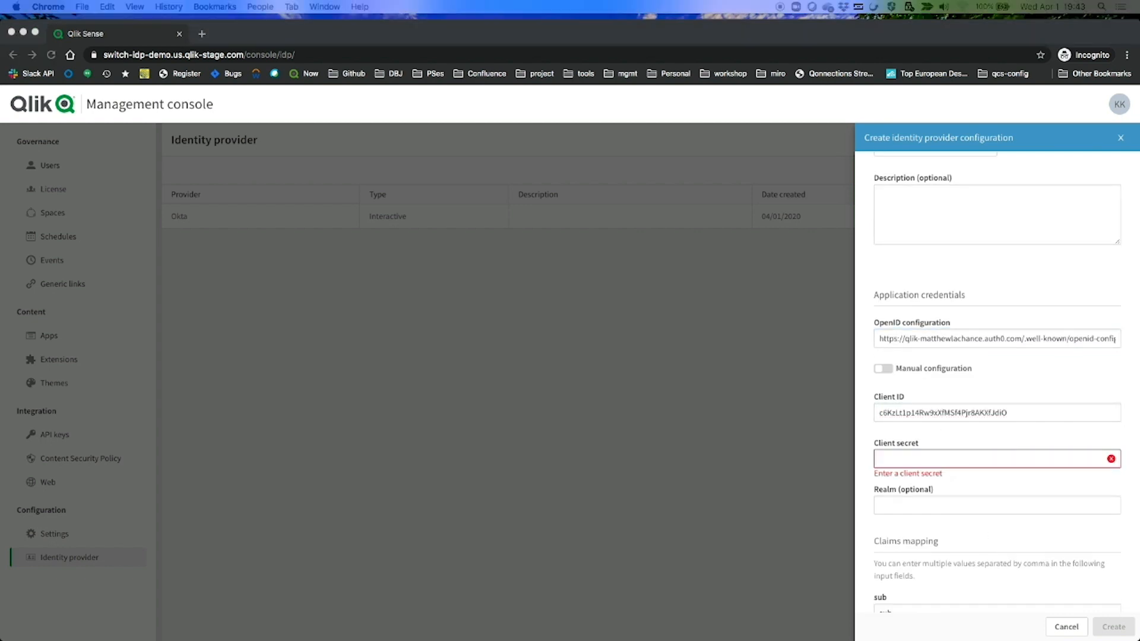
{"action": "left_click", "coordinate": [982, 461]}
{"action": "key", "text": "super+v"}
Enter realm KRAMER-AUTH, create the provider and save it to start validation
{"action": "scroll", "coordinate": [998, 461], "scroll_direction": "down", "scroll_amount": 3}
{"action": "left_click", "coordinate": [972, 416]}
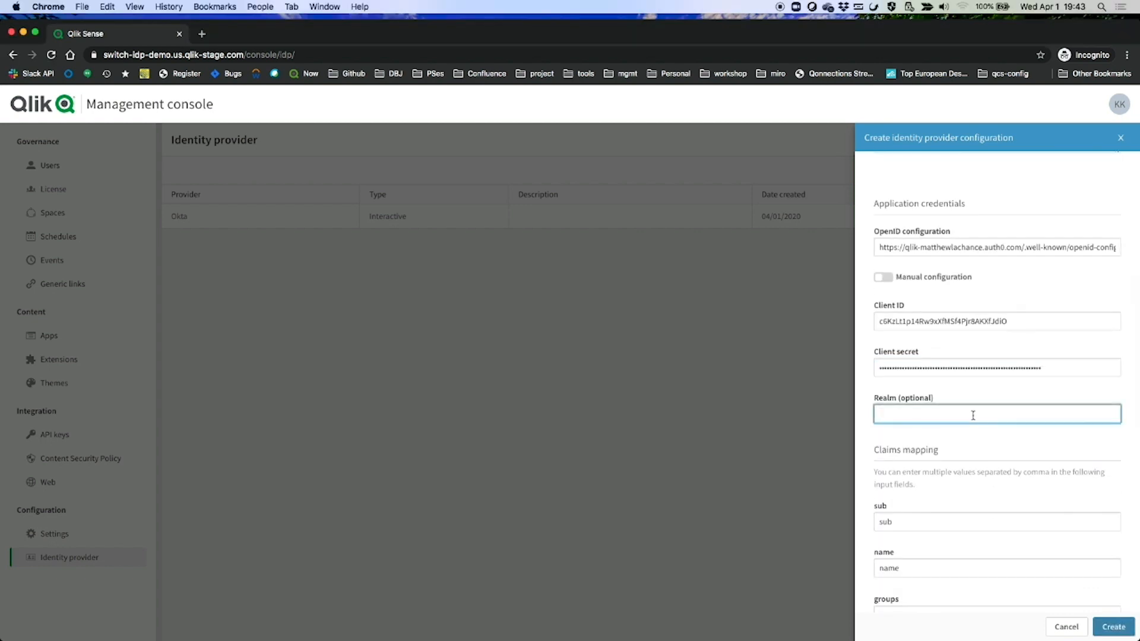
{"action": "type", "text": "KRAMER-AUTH"}
{"action": "scroll", "coordinate": [1079, 581], "scroll_direction": "down", "scroll_amount": 5}
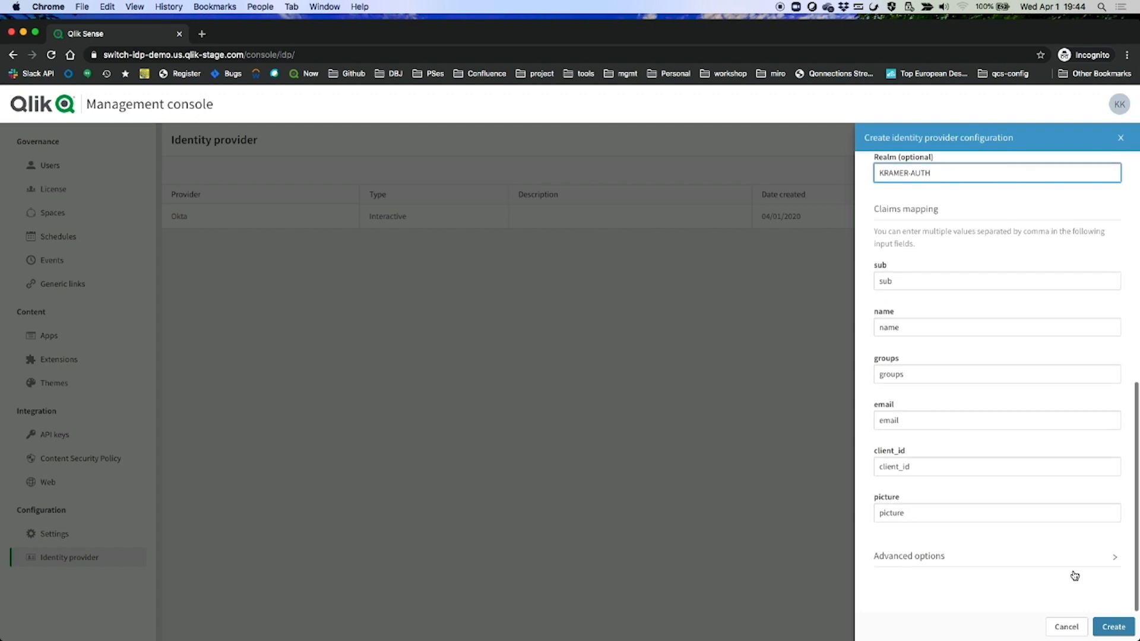
{"action": "left_click", "coordinate": [1114, 628]}
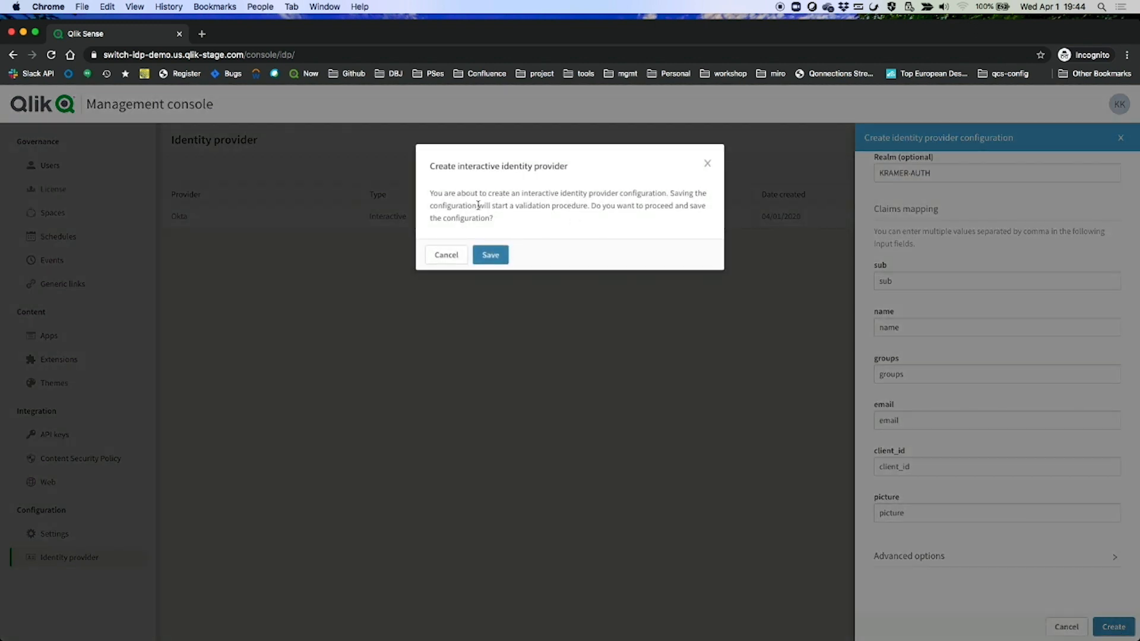
{"action": "left_click", "coordinate": [491, 256]}
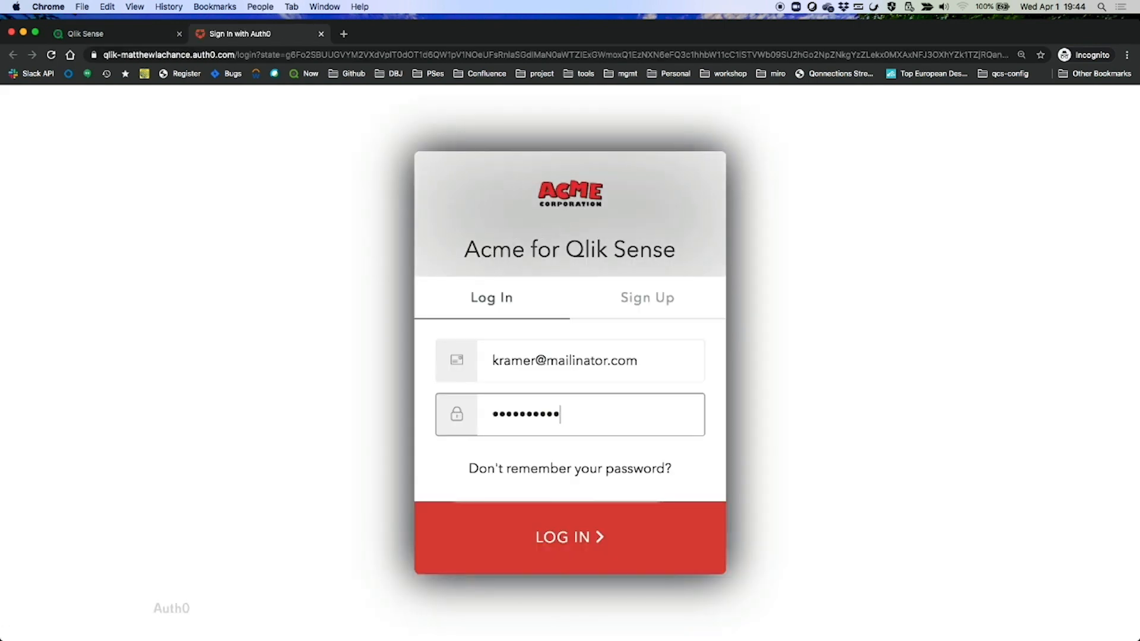
Log in to Auth0, confirm the validated claims, continue, and close leaving Auth0 inactive
{"action": "key", "text": "Return"}
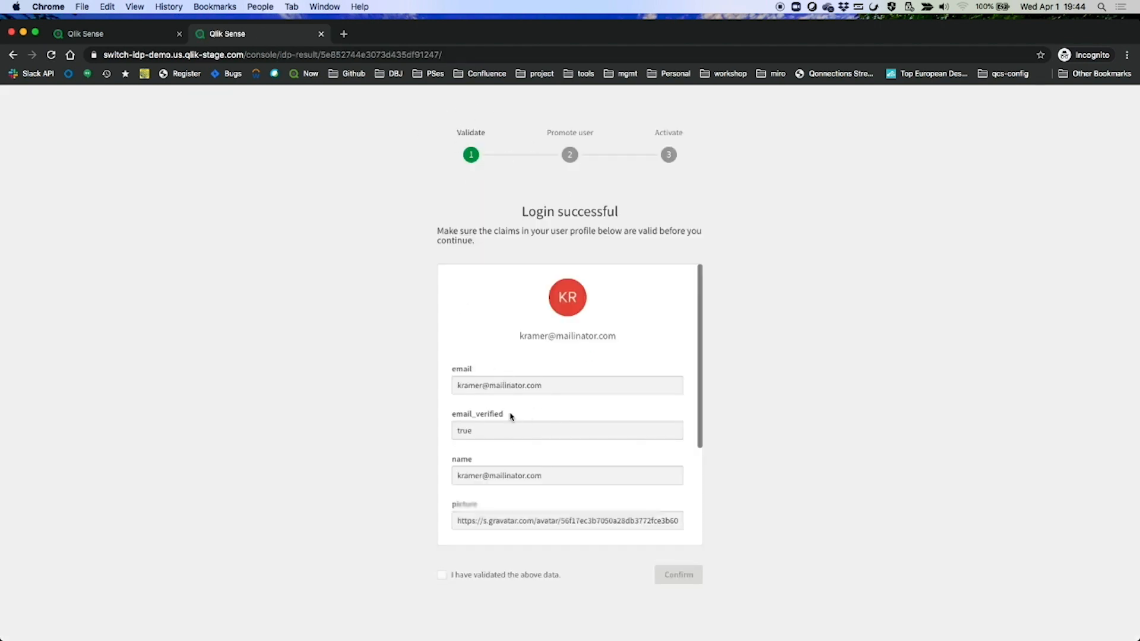
{"action": "scroll", "coordinate": [570, 439], "scroll_direction": "down", "scroll_amount": 5}
{"action": "left_click", "coordinate": [459, 581]}
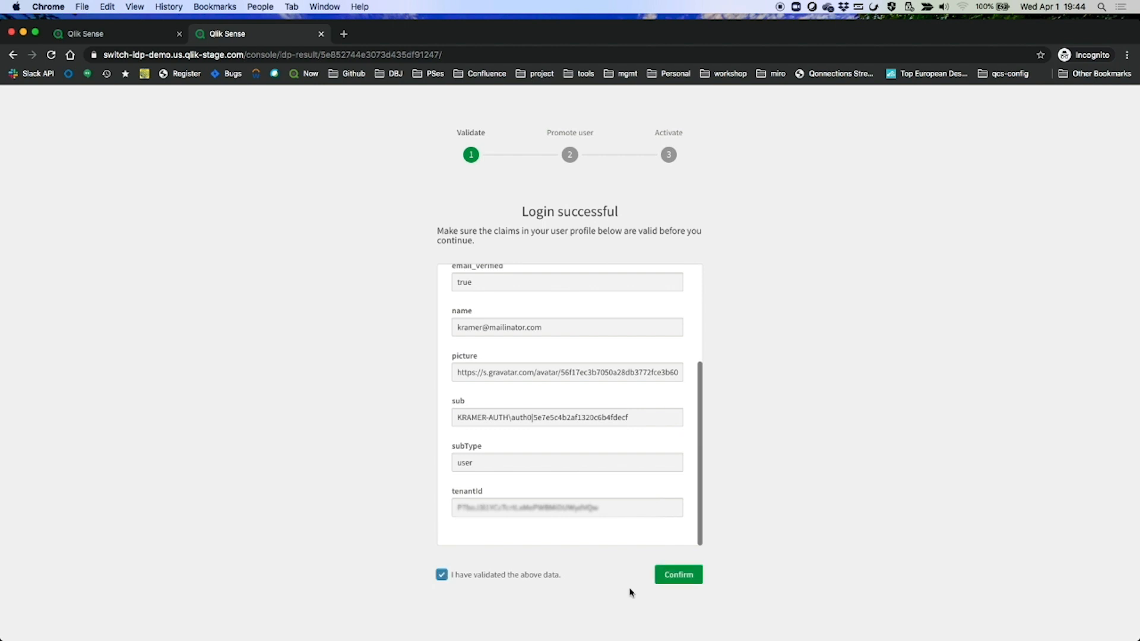
{"action": "left_click", "coordinate": [682, 575]}
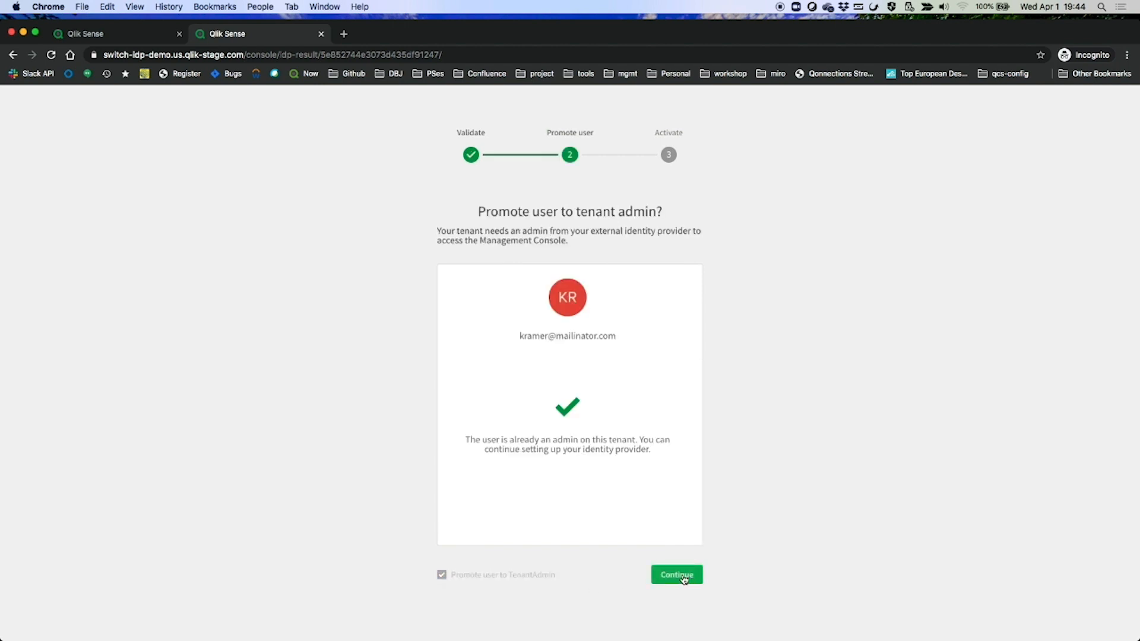
{"action": "left_click", "coordinate": [684, 579]}
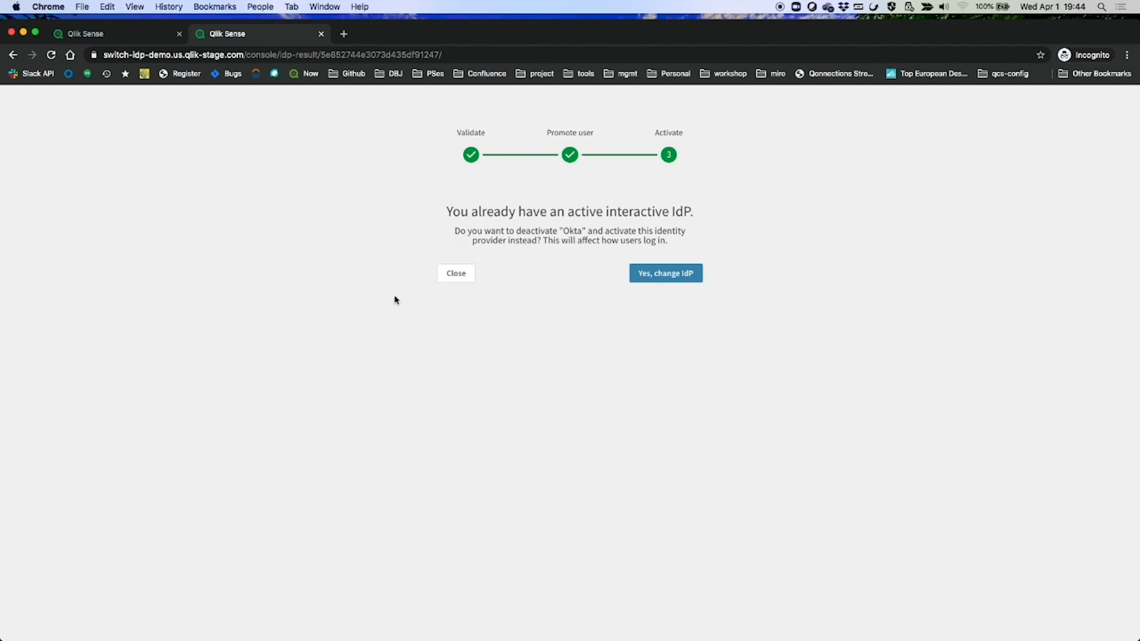
{"action": "left_click", "coordinate": [456, 275]}
{"action": "double_click", "coordinate": [1036, 217]}
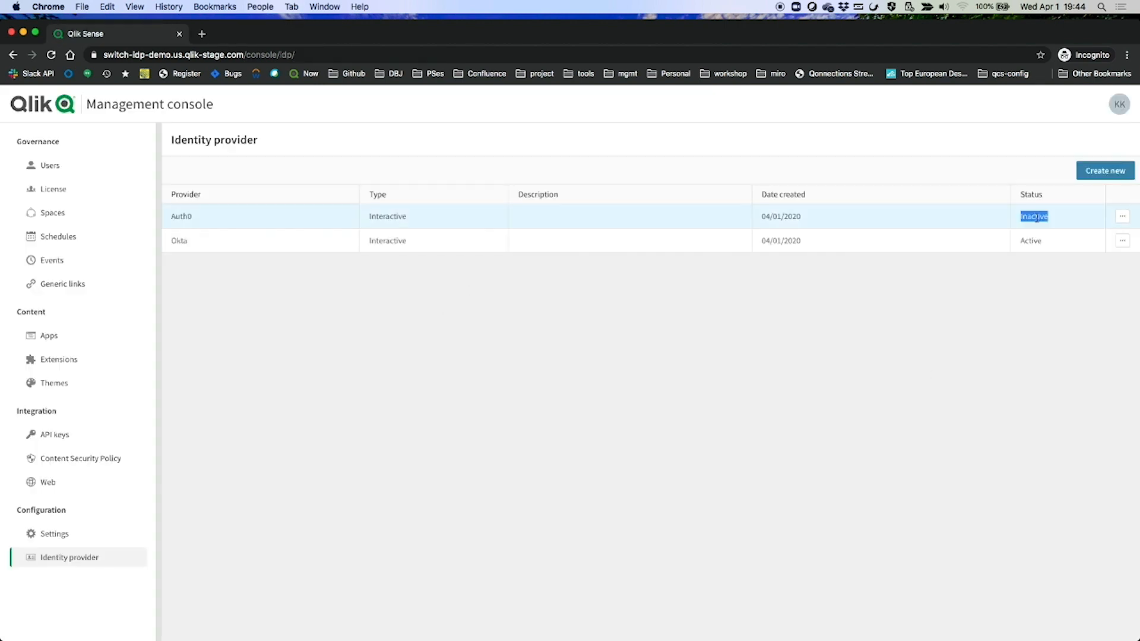
Deactivate the still-active Okta identity provider and confirm the warning
{"action": "double_click", "coordinate": [1030, 241]}
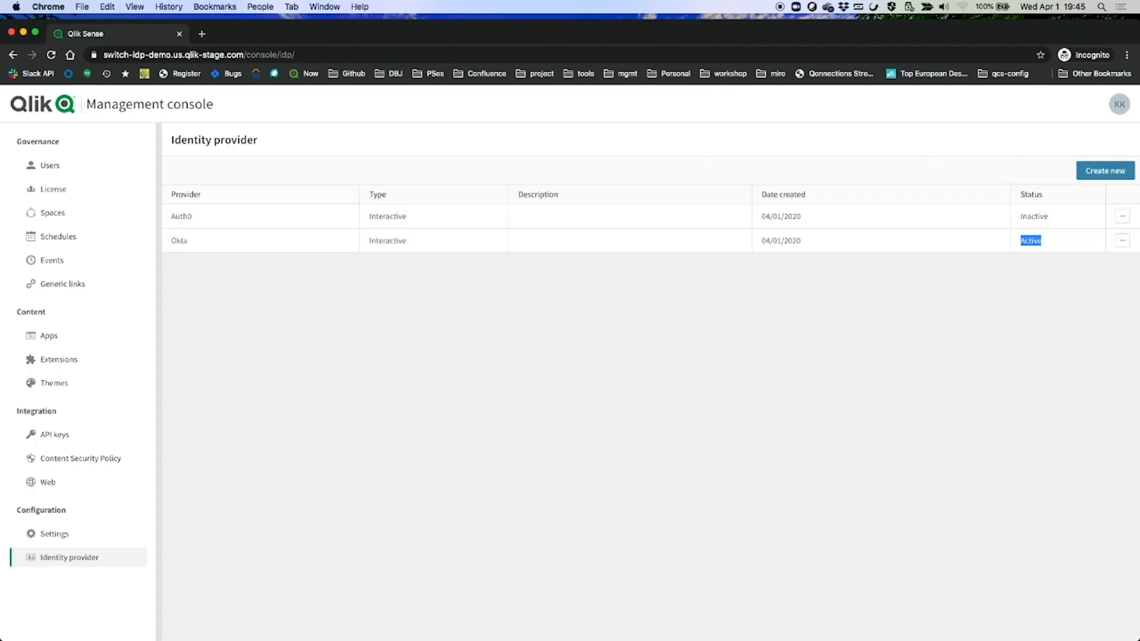
{"action": "left_click", "coordinate": [1066, 286]}
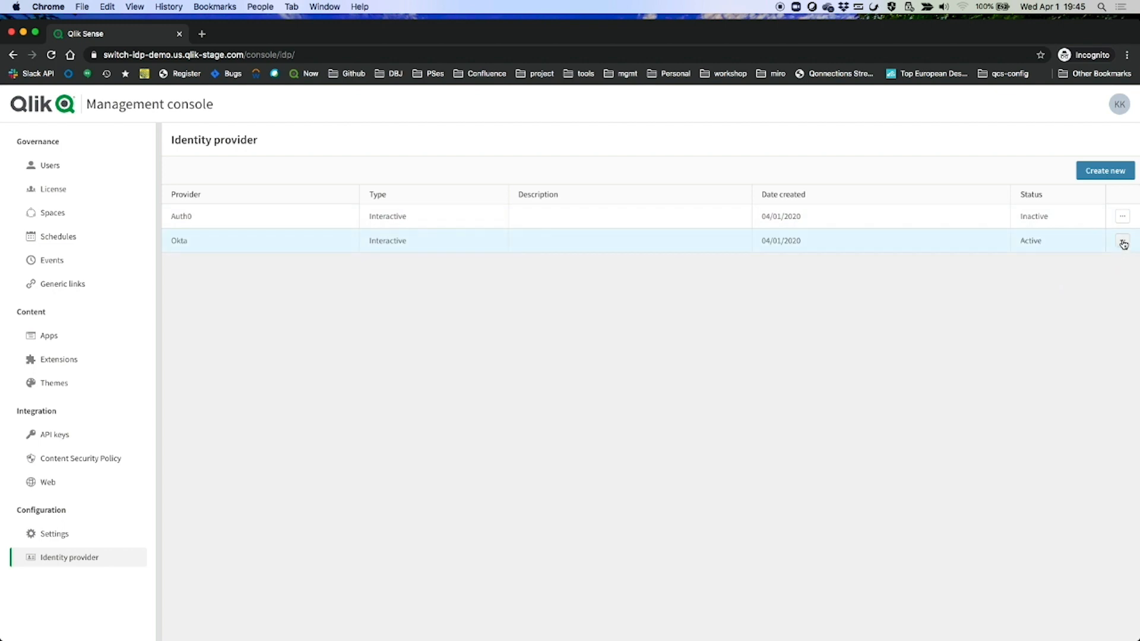
{"action": "left_click", "coordinate": [1123, 242]}
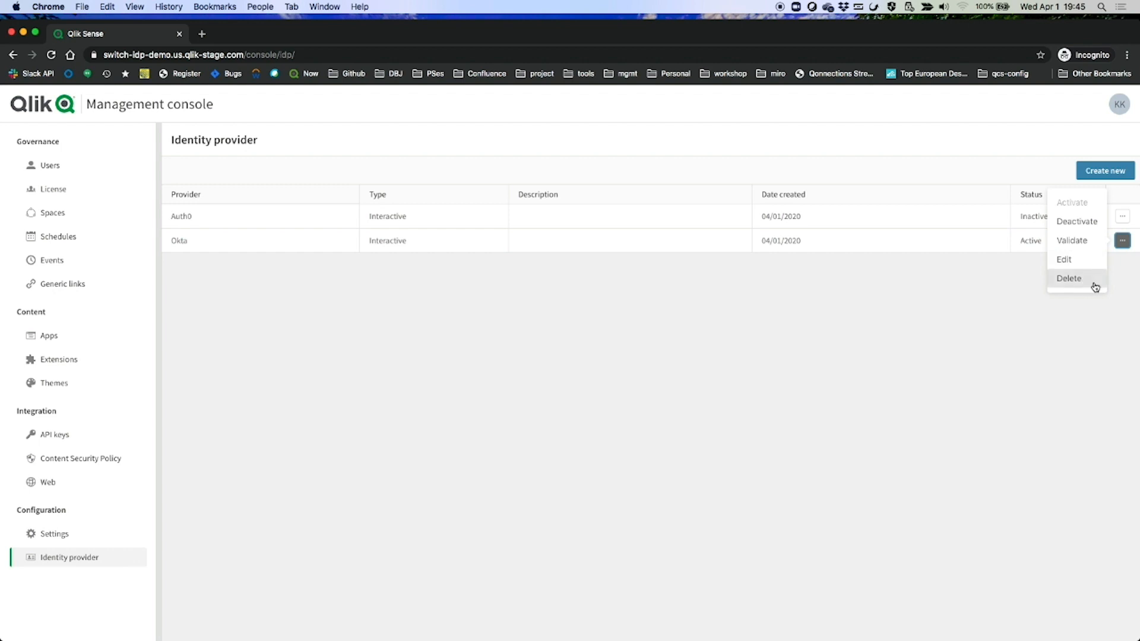
{"action": "left_click", "coordinate": [1080, 223]}
{"action": "left_click", "coordinate": [435, 232]}
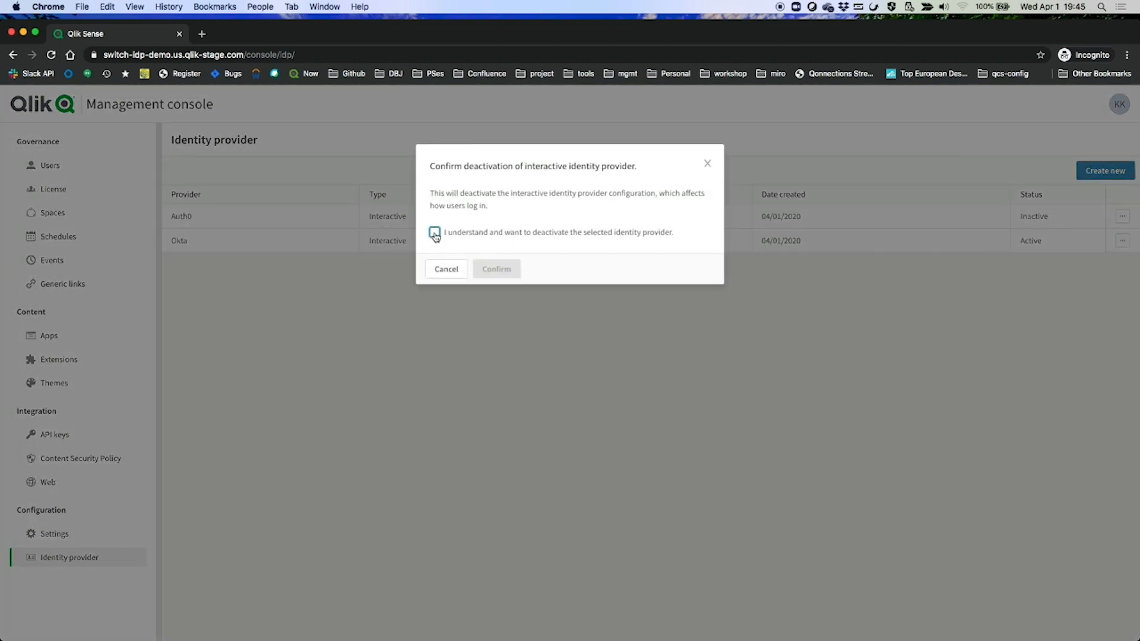
{"action": "left_click", "coordinate": [503, 272]}
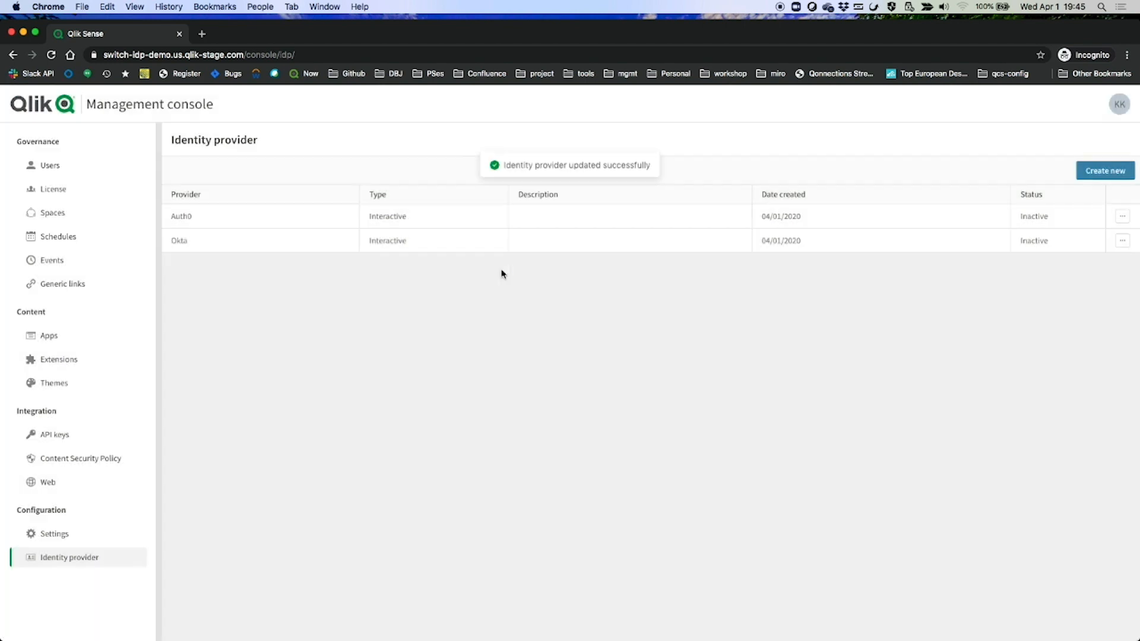
Activate the Auth0 identity provider, confirm, and check its new Active status
{"action": "left_click", "coordinate": [1122, 216]}
{"action": "left_click", "coordinate": [1079, 177]}
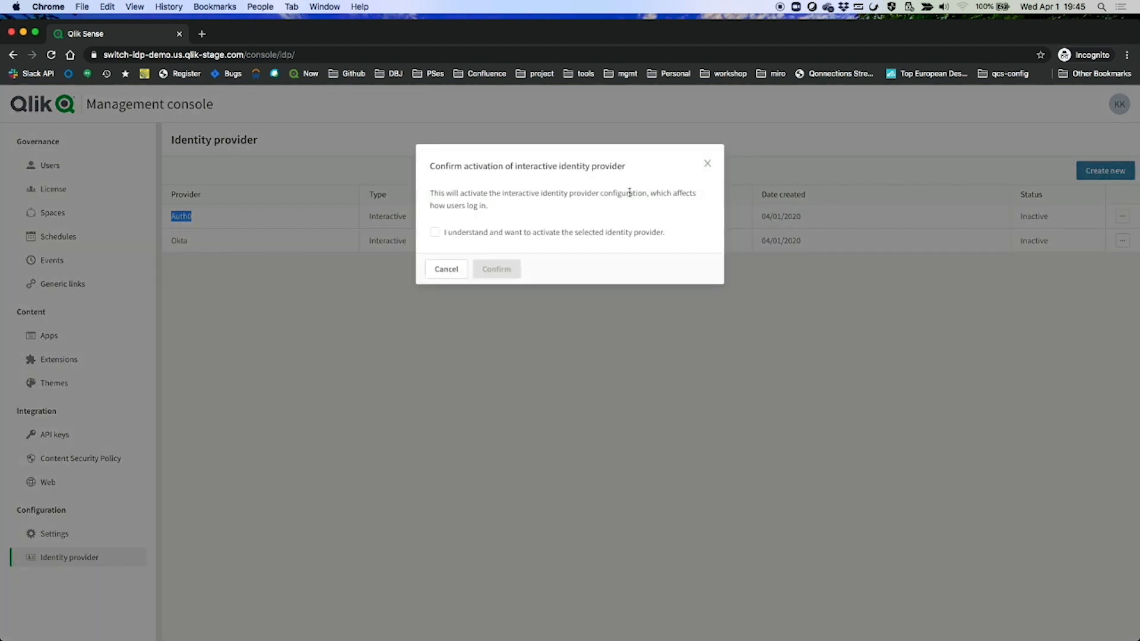
{"action": "left_click", "coordinate": [434, 232]}
{"action": "left_click", "coordinate": [514, 271]}
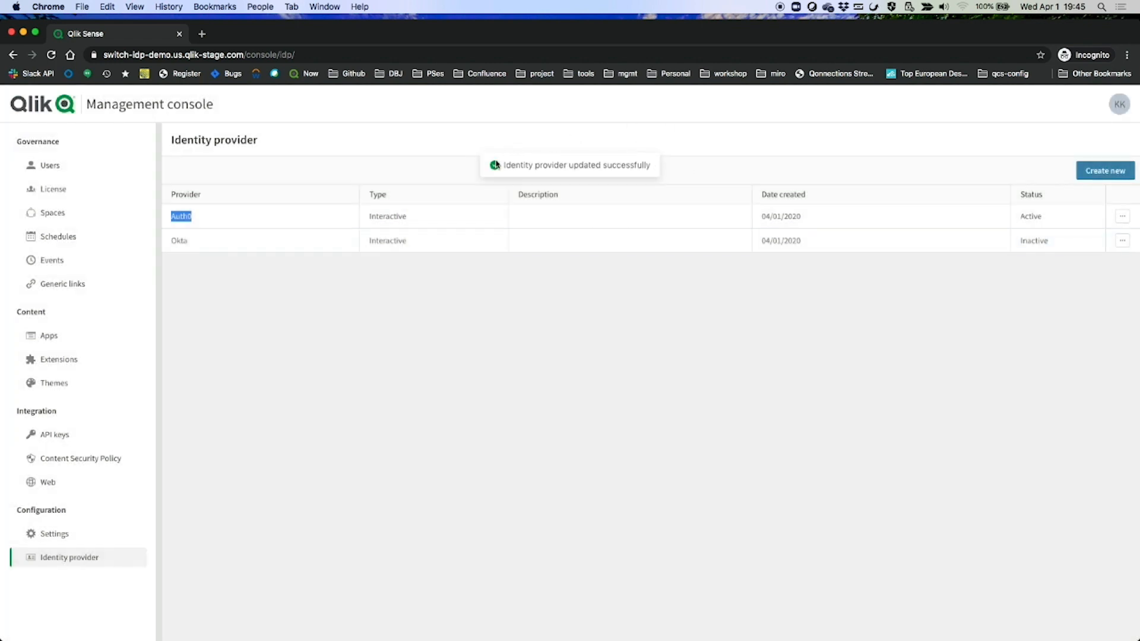
{"action": "double_click", "coordinate": [1031, 216]}
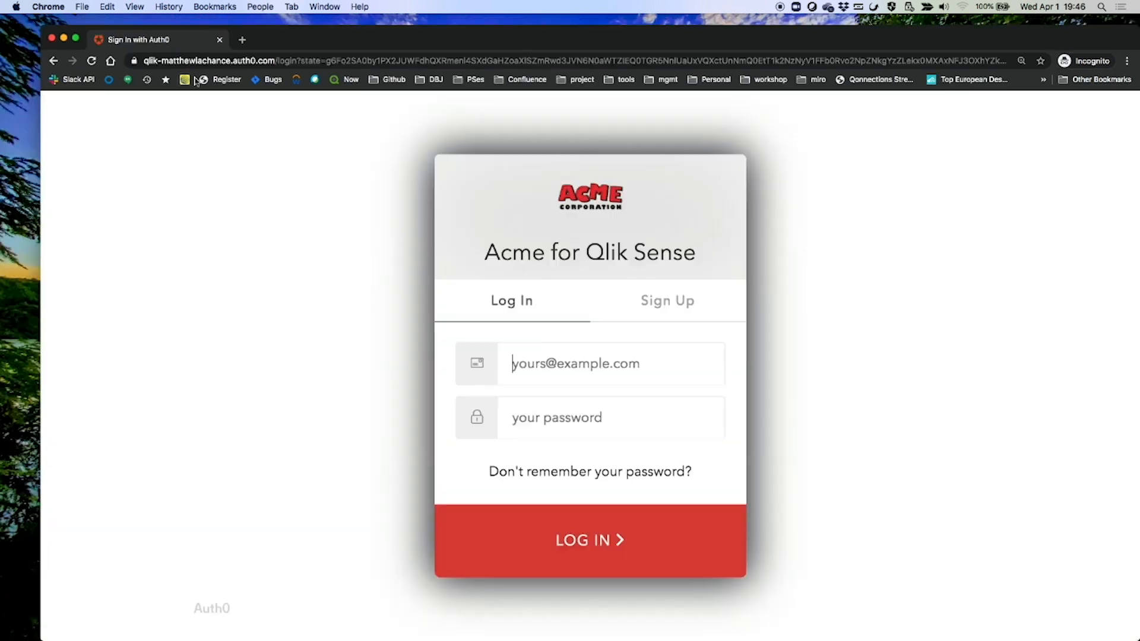
Sign in through the Auth0 login page with the user's e-mail and password
{"action": "key", "text": "Tab"}
{"action": "type", "text": "••••••••••"}
{"action": "key", "text": "Return"}
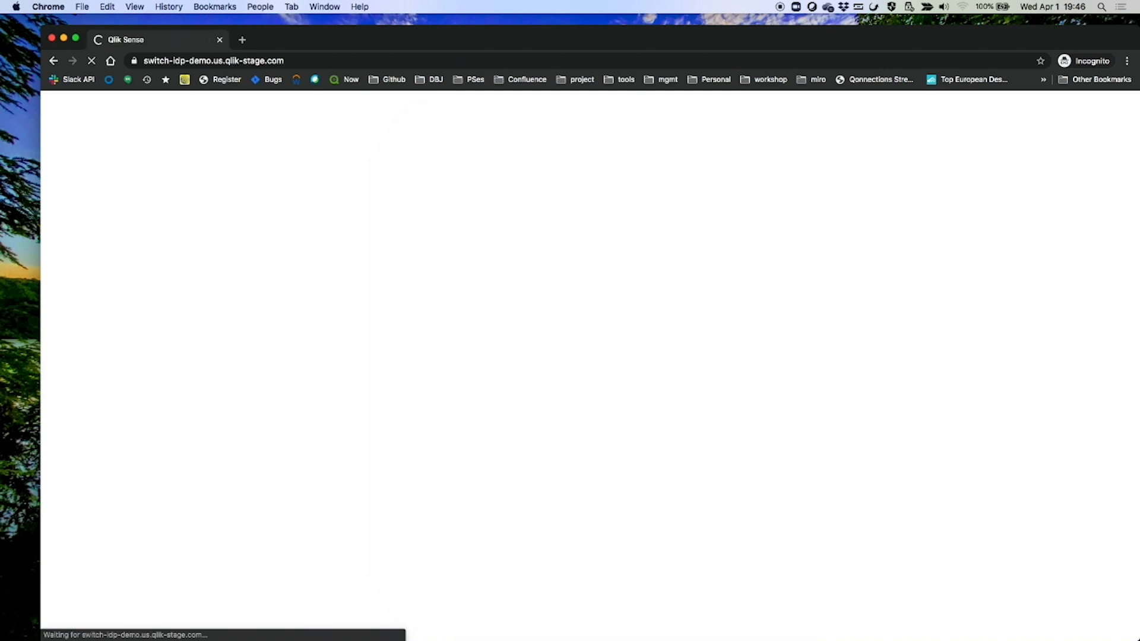
Go from the KR account menu to the tenant Administration console
{"action": "scroll", "coordinate": [336, 493], "scroll_direction": "down", "scroll_amount": 2}
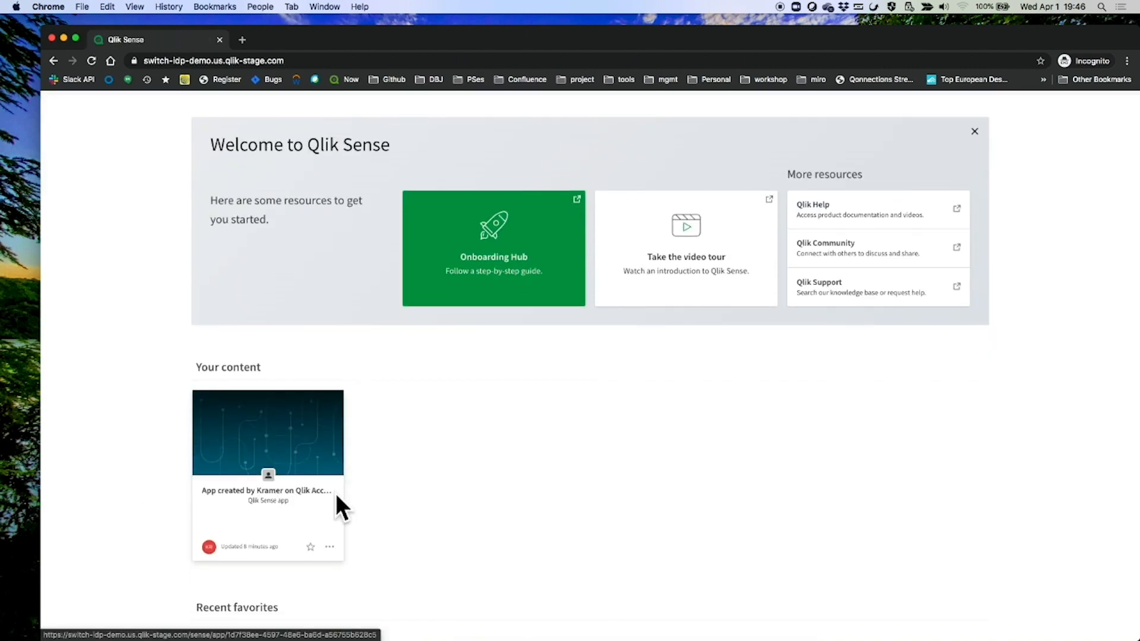
{"action": "scroll", "coordinate": [772, 368], "scroll_direction": "up", "scroll_amount": 2}
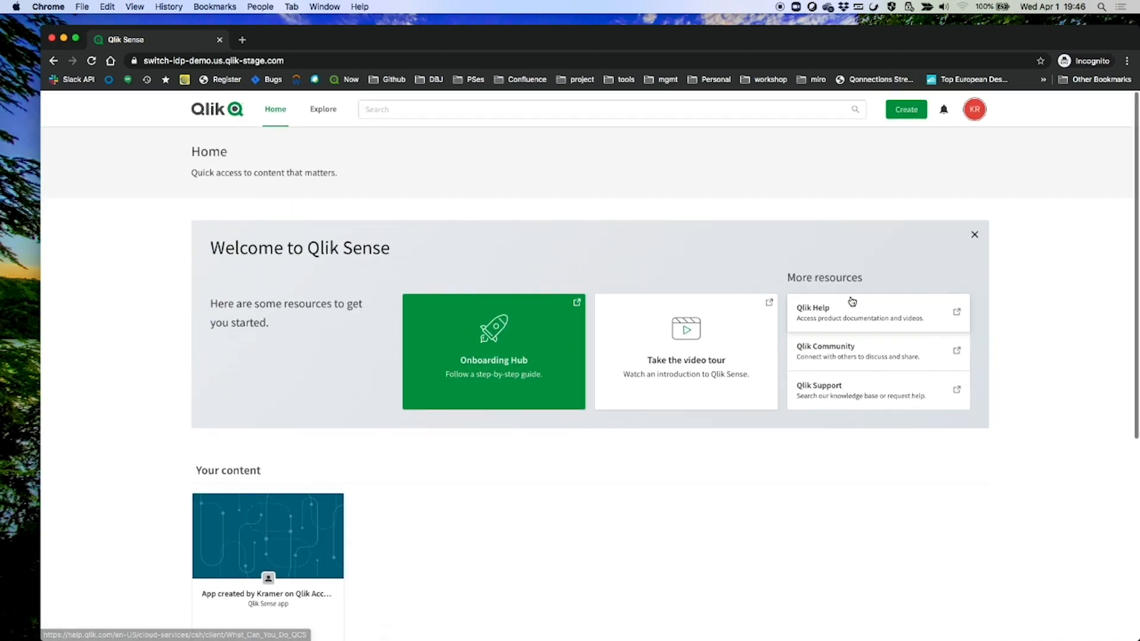
{"action": "left_click", "coordinate": [977, 117]}
{"action": "left_click", "coordinate": [903, 288]}
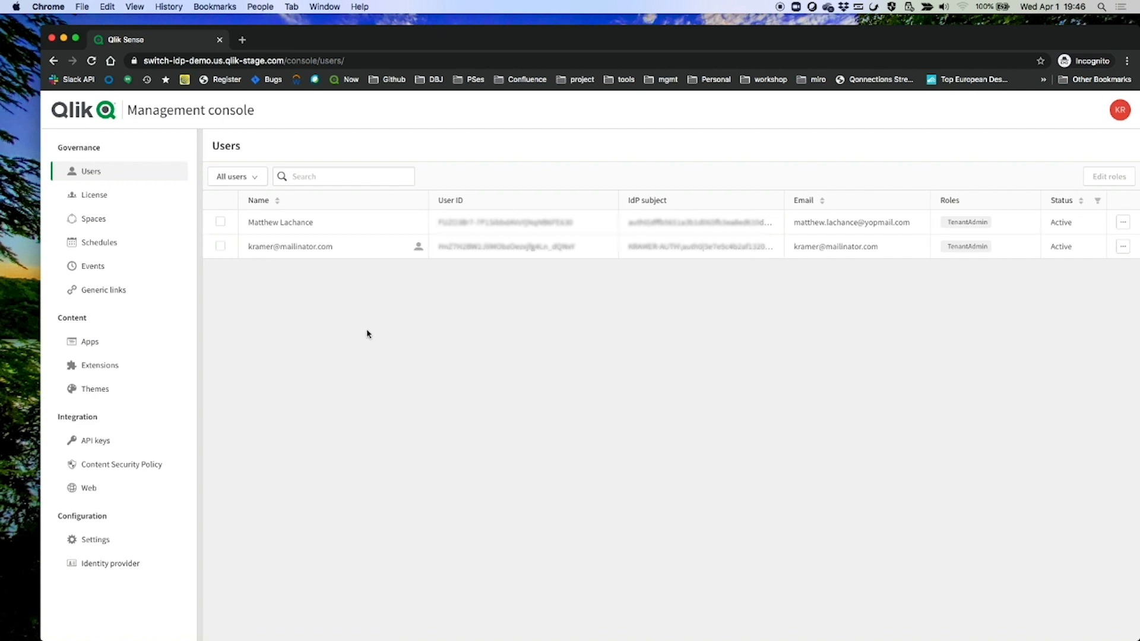
On the Users page, inspect the signed-in user's User ID and KRAMER-AUTH IdP subject
{"action": "triple_click", "coordinate": [265, 246]}
{"action": "left_click", "coordinate": [265, 247]}
{"action": "left_click", "coordinate": [472, 314]}
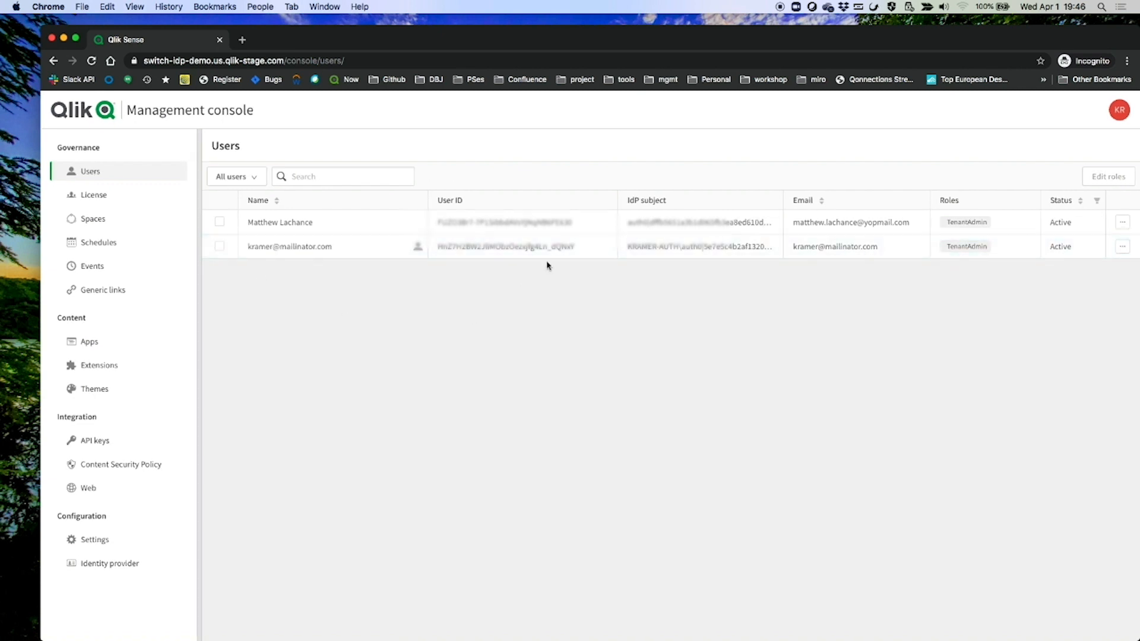
{"action": "triple_click", "coordinate": [484, 246]}
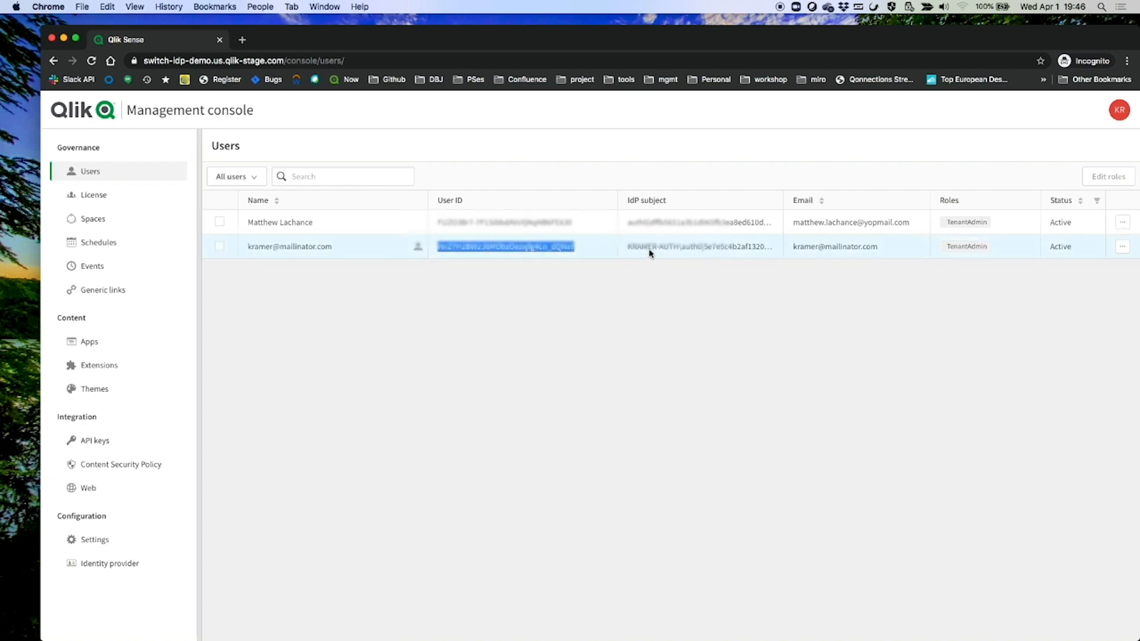
{"action": "left_click_drag", "start_coordinate": [637, 247], "coordinate": [687, 251]}
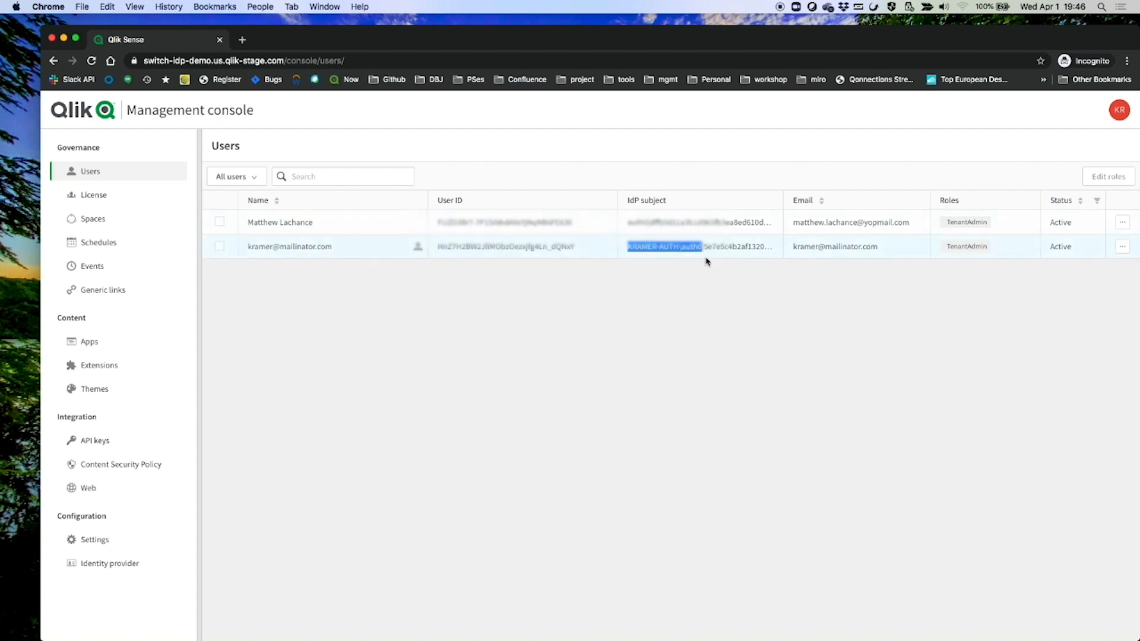
{"action": "left_click", "coordinate": [677, 287]}
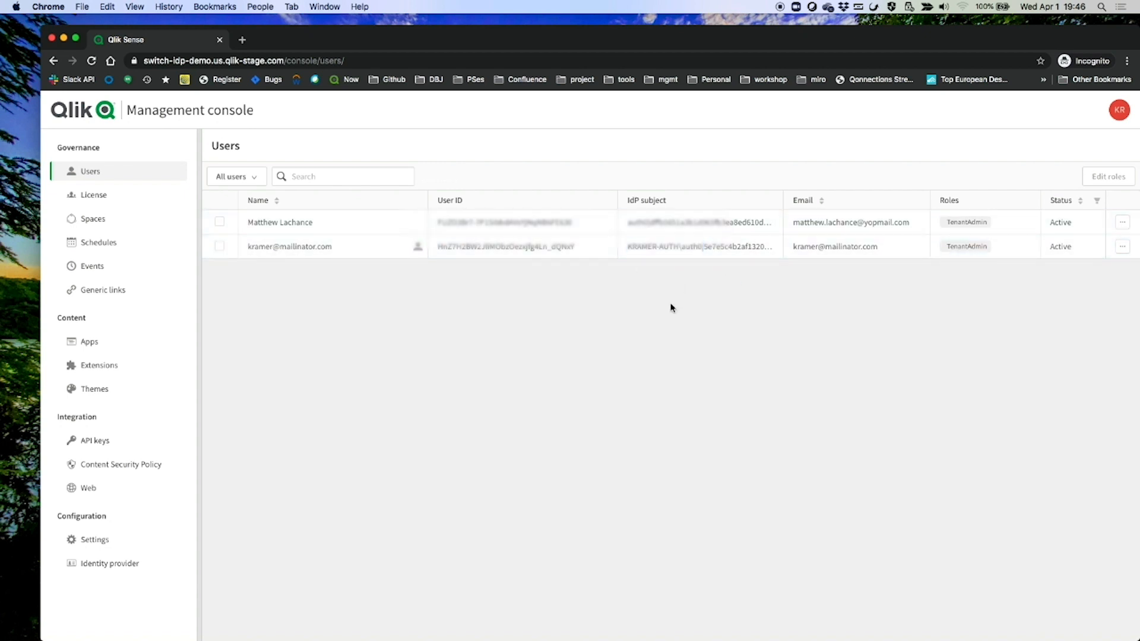